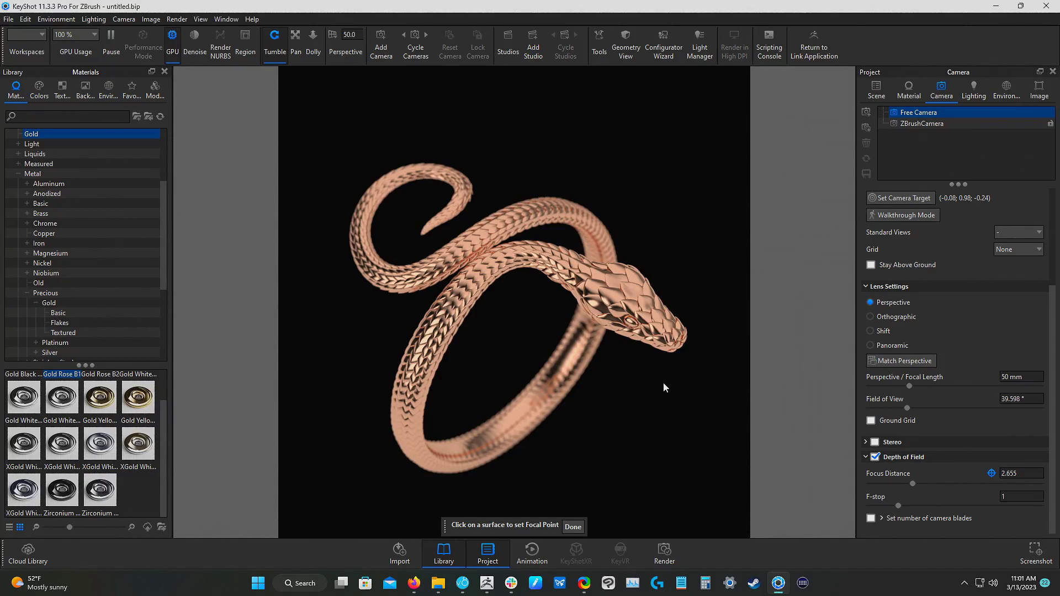
Inspect the rose gold snake ring render from several angles and switch to the ring model in ZBrush.
drag(630, 392, 631, 402)
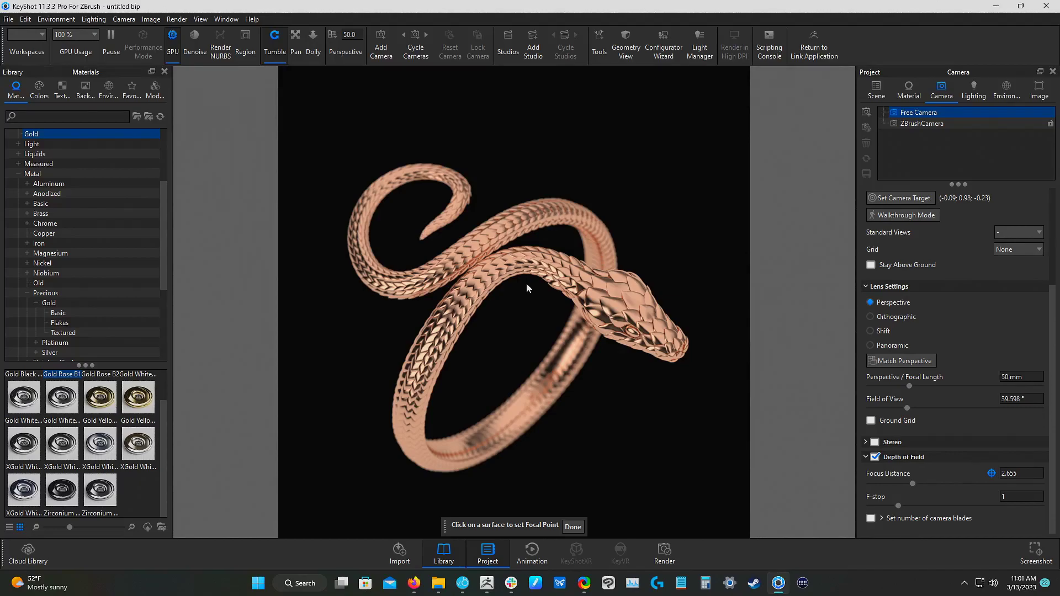
drag(541, 310, 507, 308)
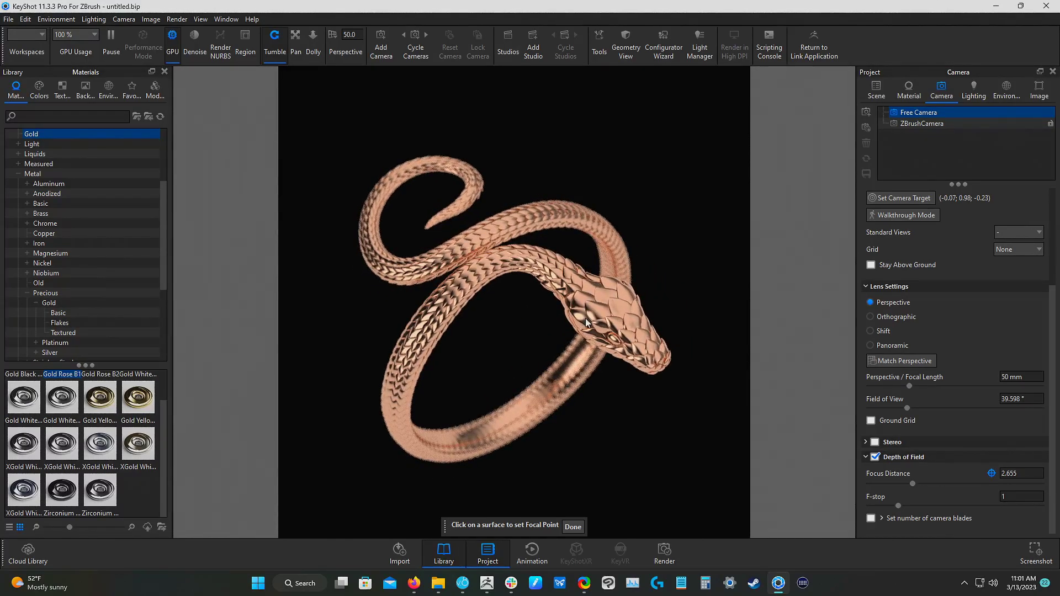
drag(659, 248, 677, 239)
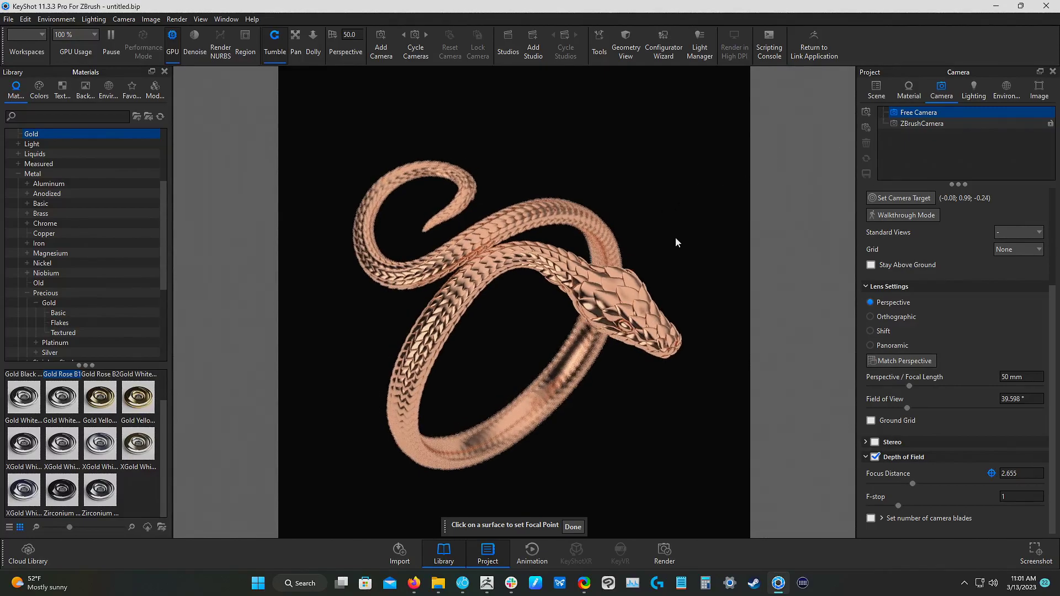
click(995, 7)
drag(749, 310, 723, 277)
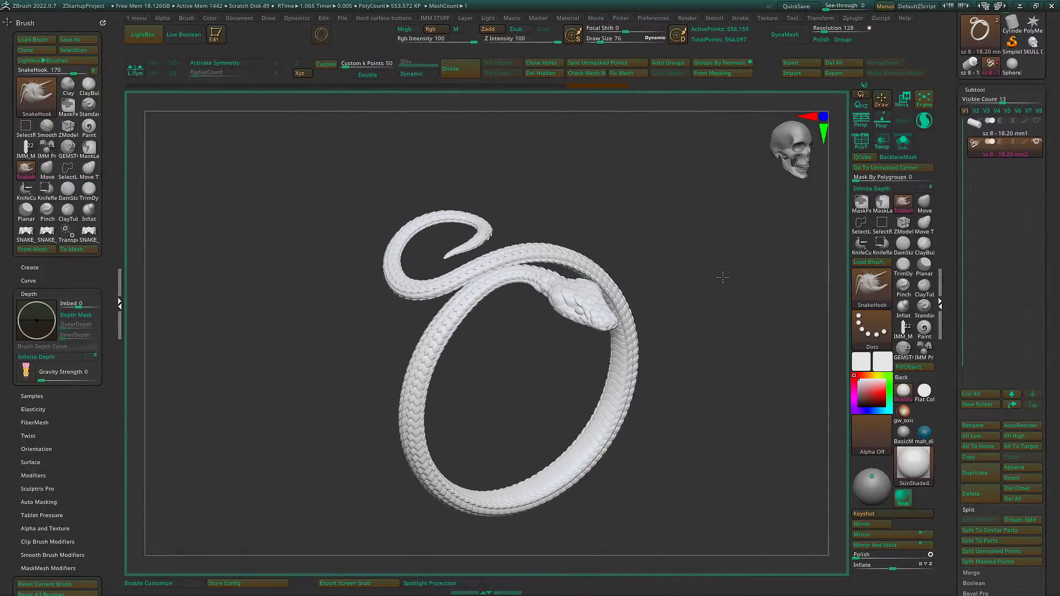
Open the ring sizer tool and examine its stepped cylinder and list of ring size subtools.
click(968, 70)
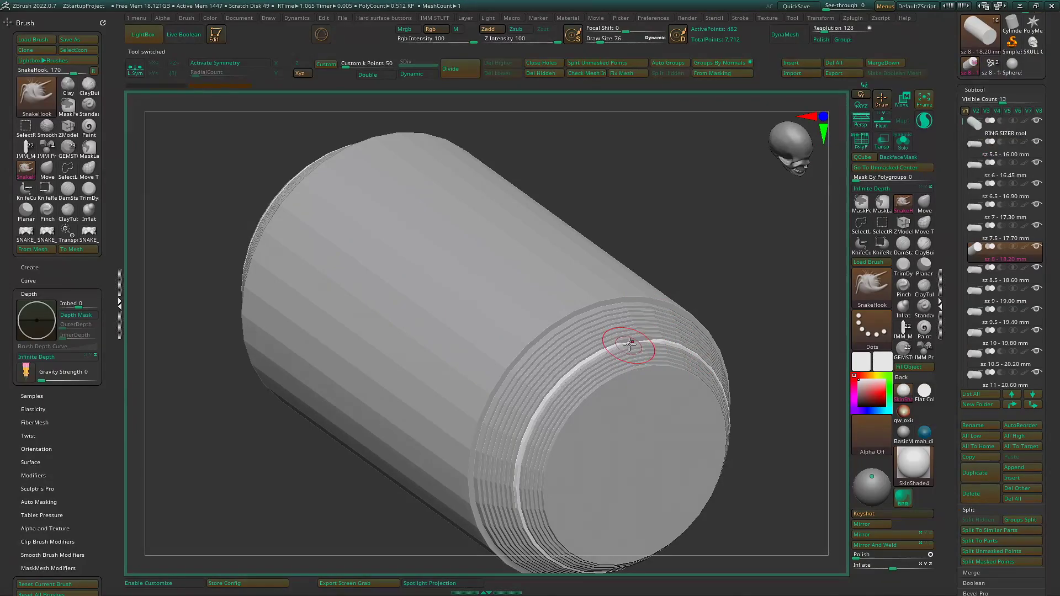
mouse_move(715, 307)
mouse_down()
mouse_move(687, 305)
mouse_move(714, 307)
mouse_up()
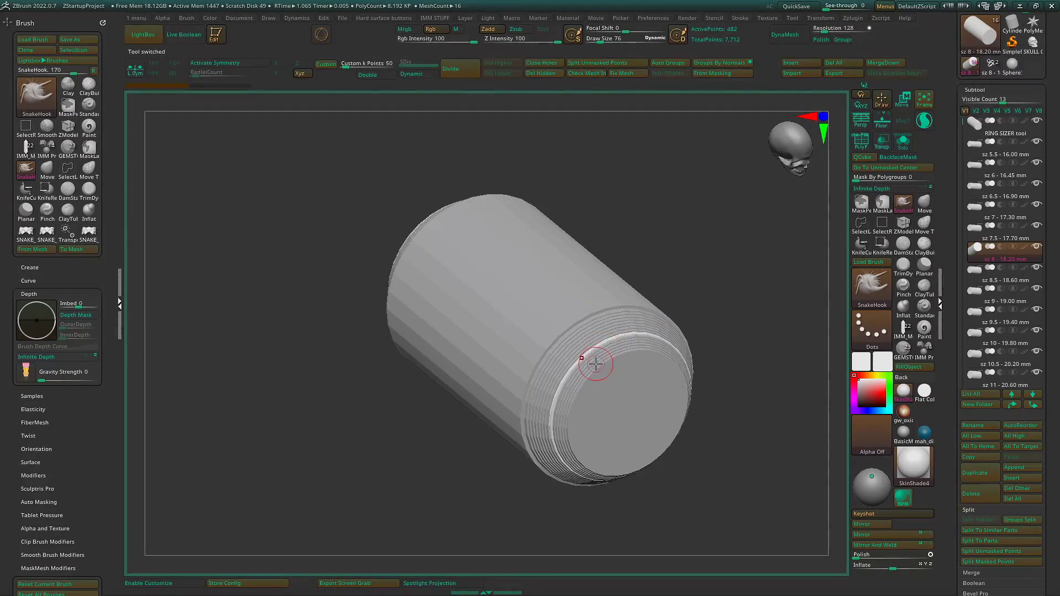
key(f)
right_drag(613, 348, 622, 346)
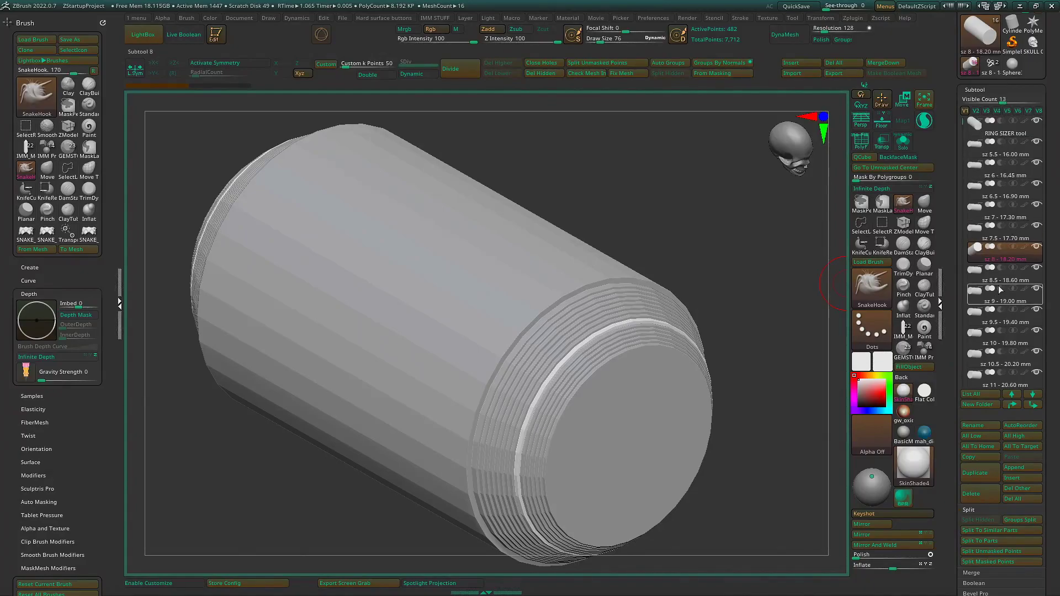
drag(954, 183, 955, 240)
drag(739, 293, 741, 259)
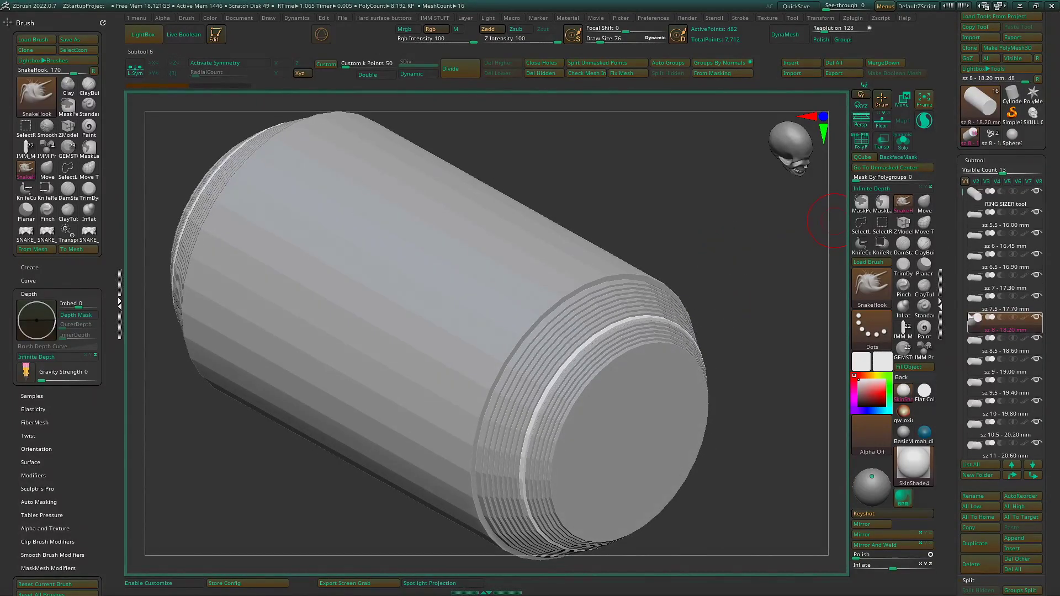
Switch to the PolyMesh3D star tool, insert the sz 8 - 18.20 mm cylinder as a subtool and delete the star.
click(1031, 94)
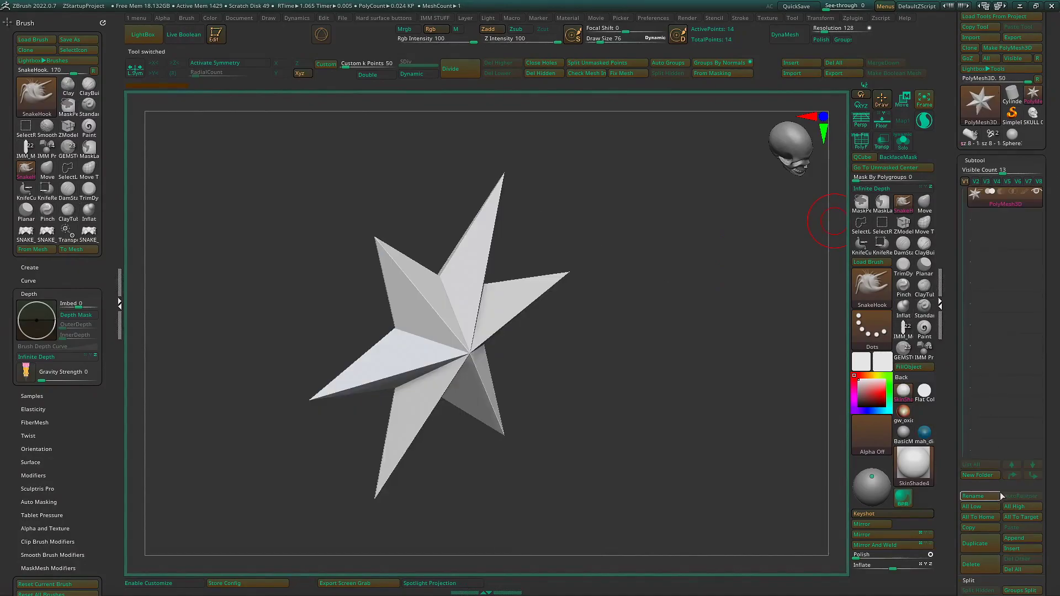
click(791, 63)
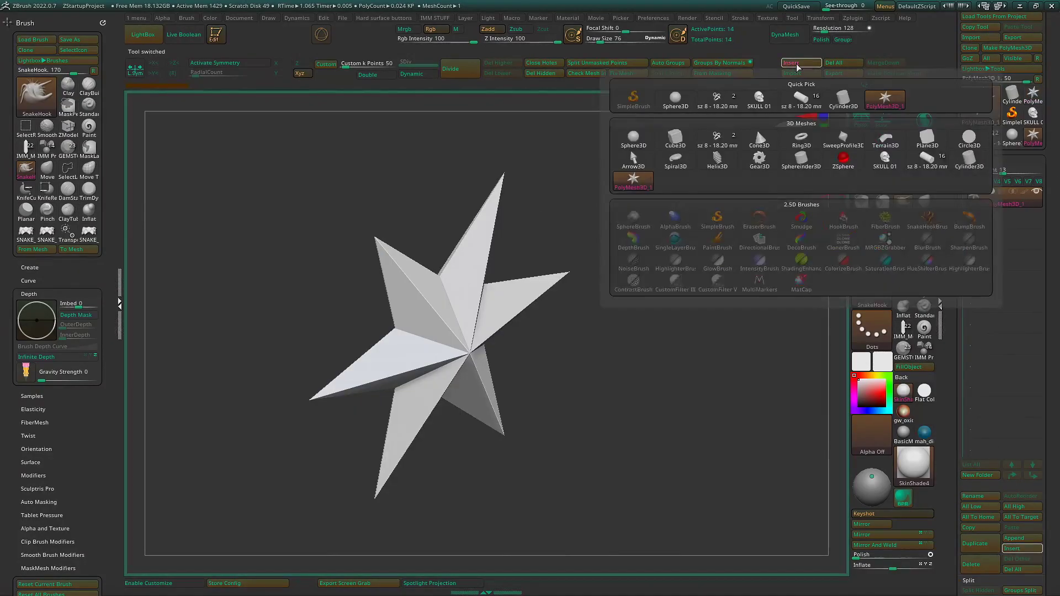
click(800, 99)
click(1000, 196)
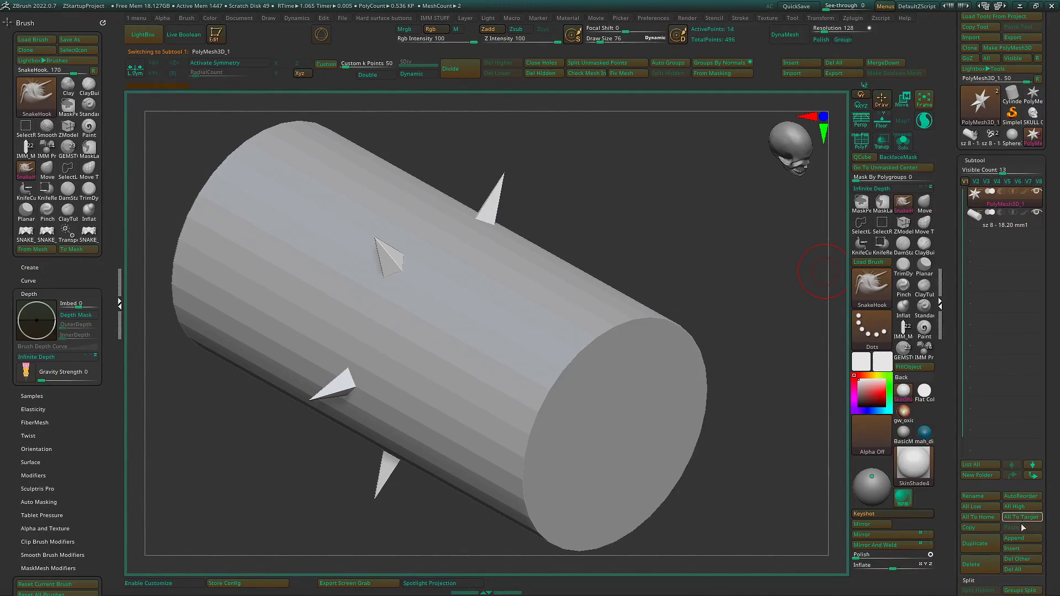
click(976, 564)
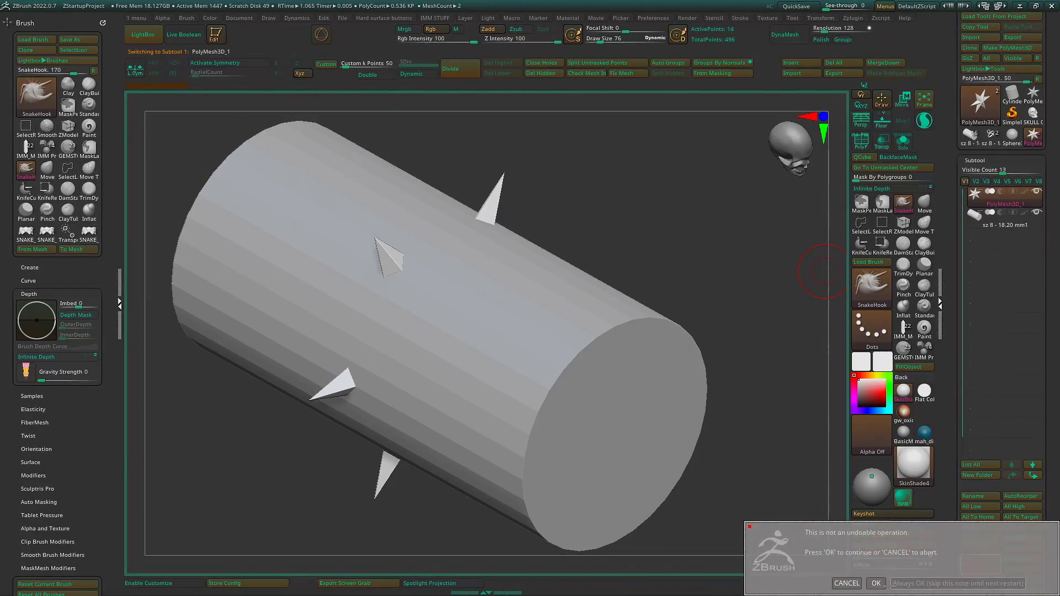
click(876, 584)
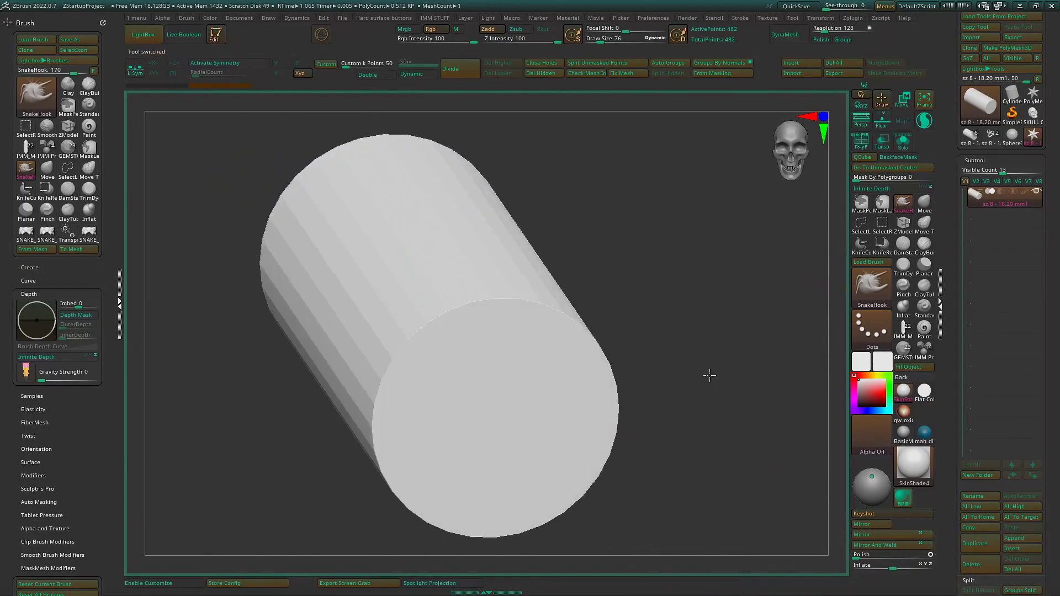
Set the scene scale in Scale Master to the 18.20 x 18.20 x 36.76 mm option for the cylinder.
key(Caps_Lock)
drag(710, 375, 675, 353)
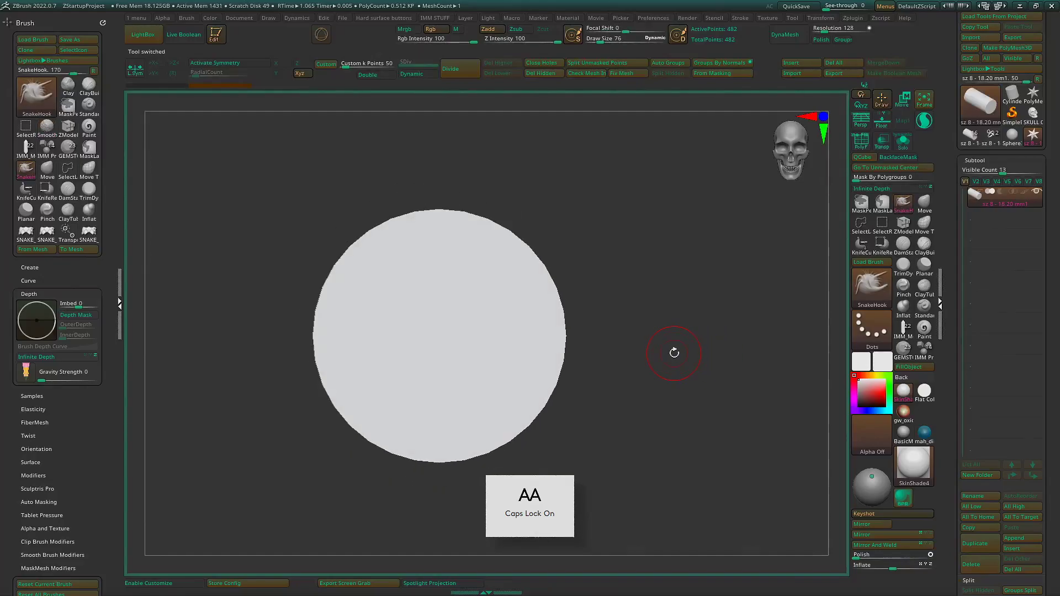
alt+drag(600, 347, 661, 356)
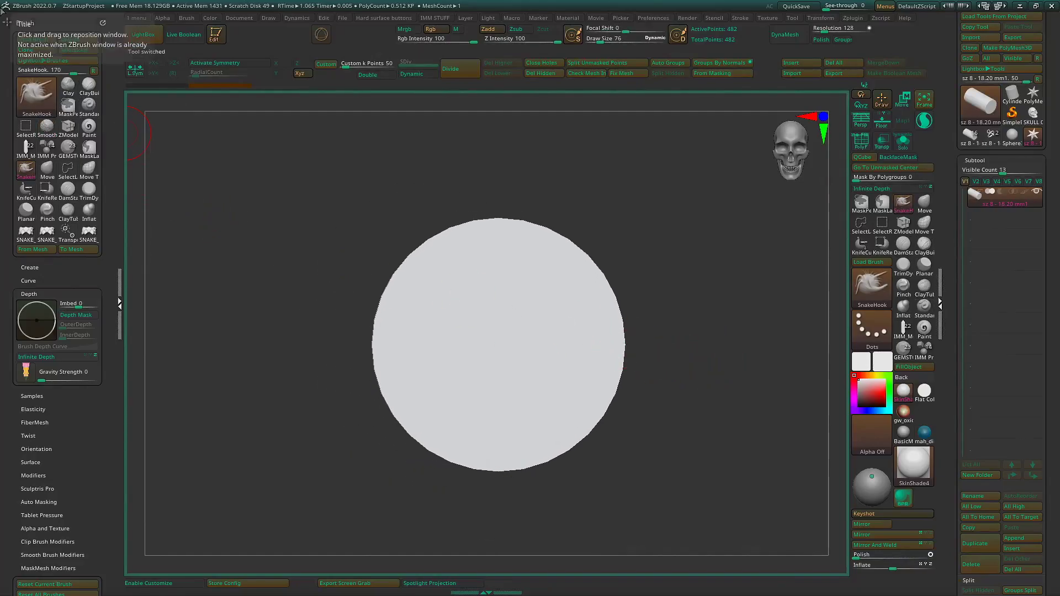
click(24, 21)
click(33, 51)
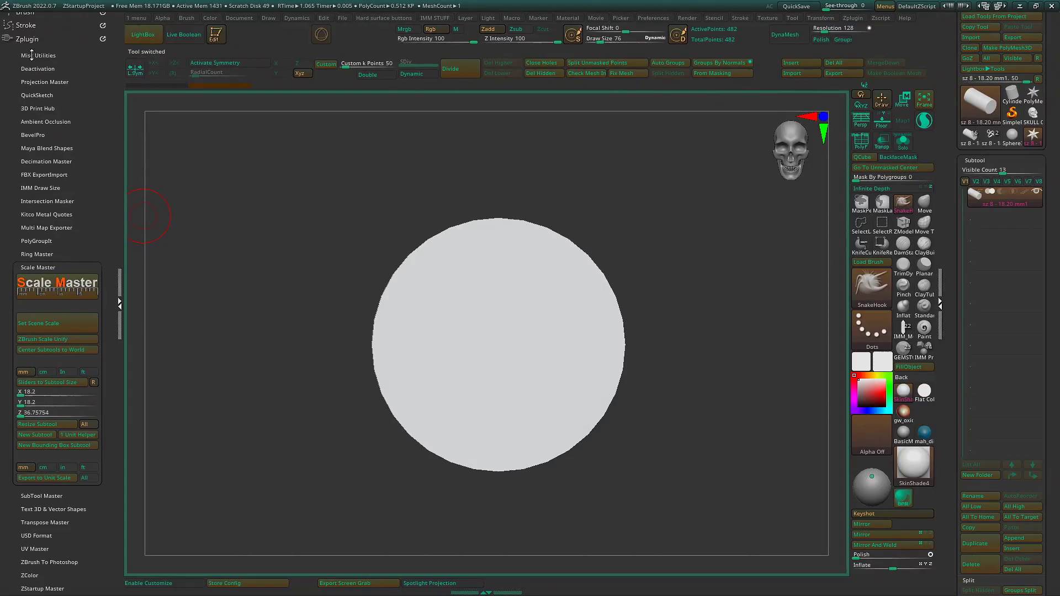
click(45, 266)
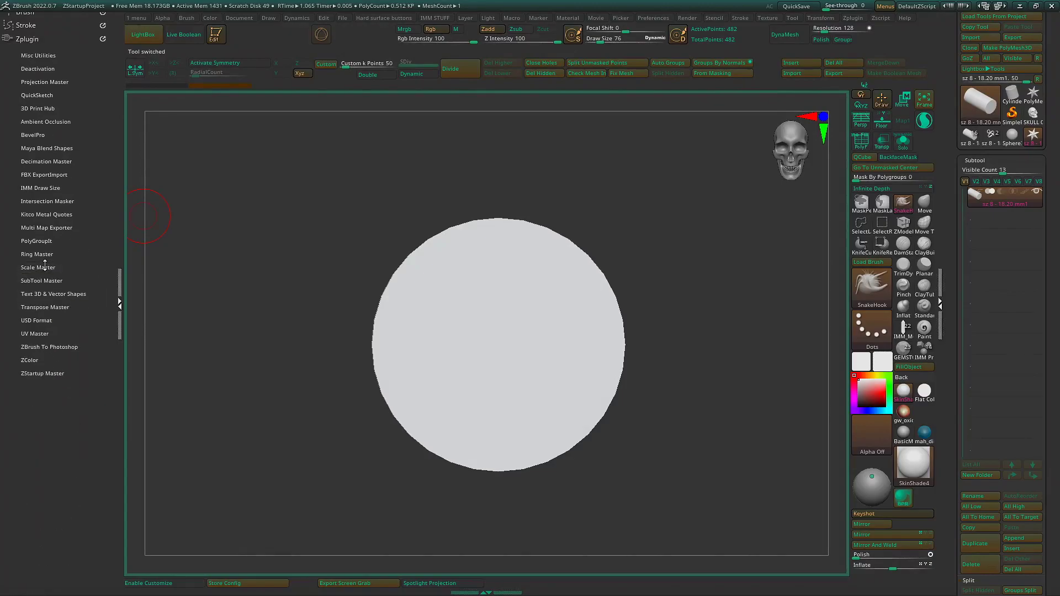
click(46, 266)
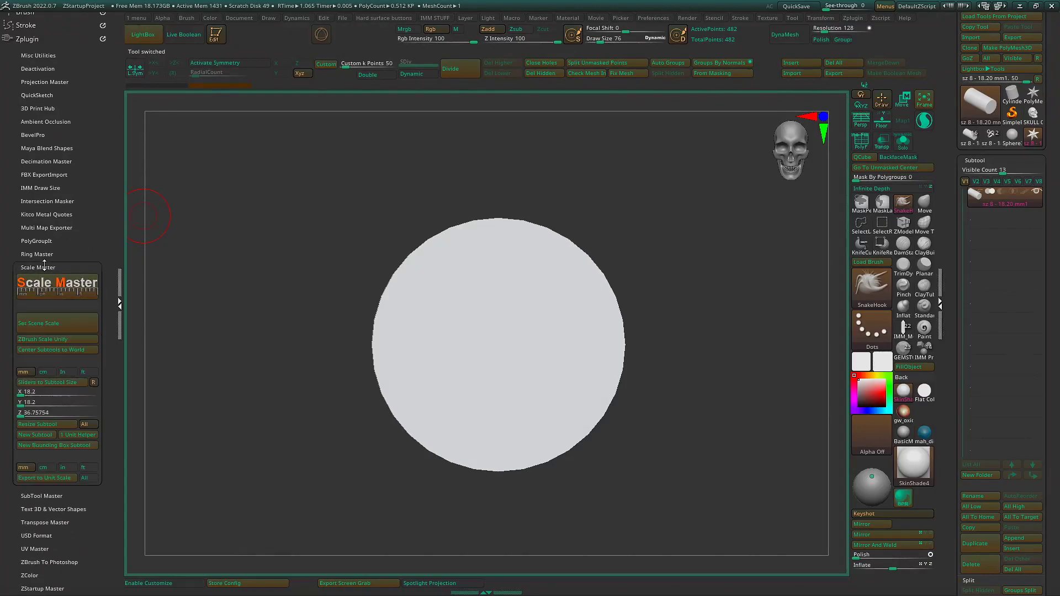
click(43, 326)
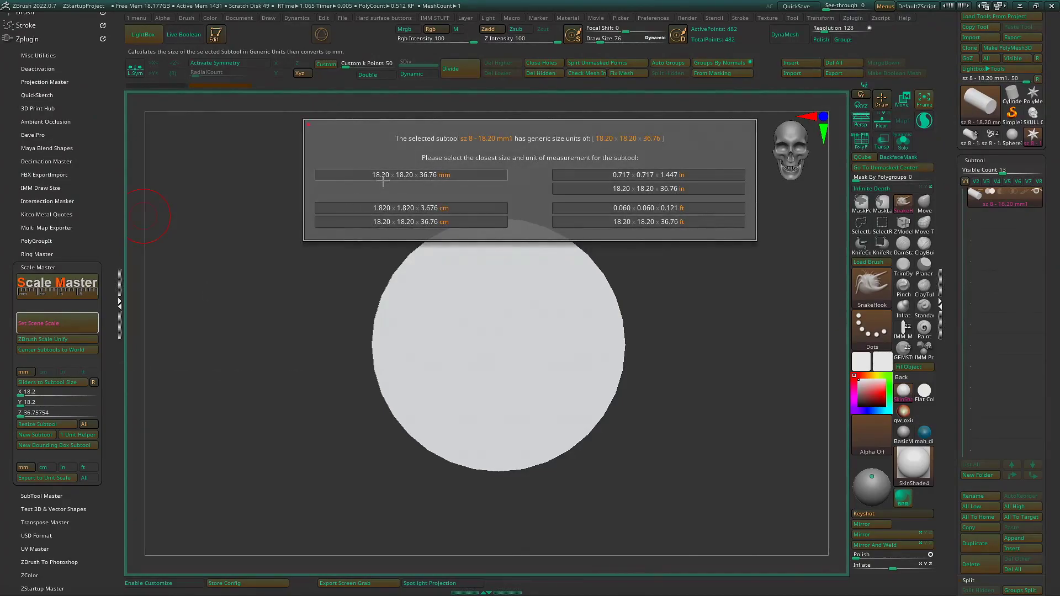
click(420, 175)
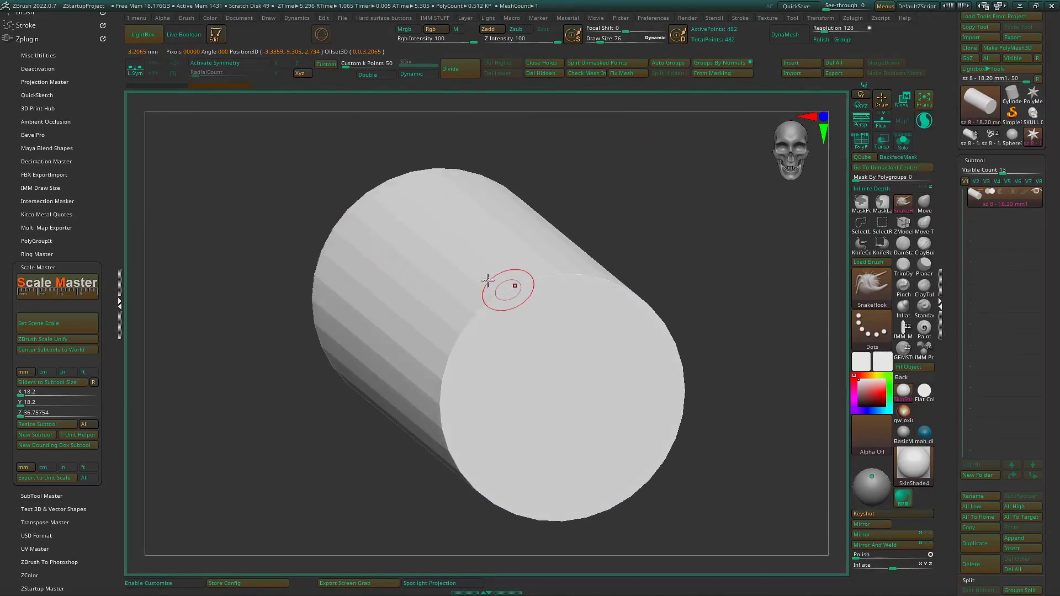
Examine the cylinder from different angles and check its X and Z size values in Scale Master.
ctrl+right_drag(487, 280, 365, 201)
key(f)
right_drag(409, 246, 411, 248)
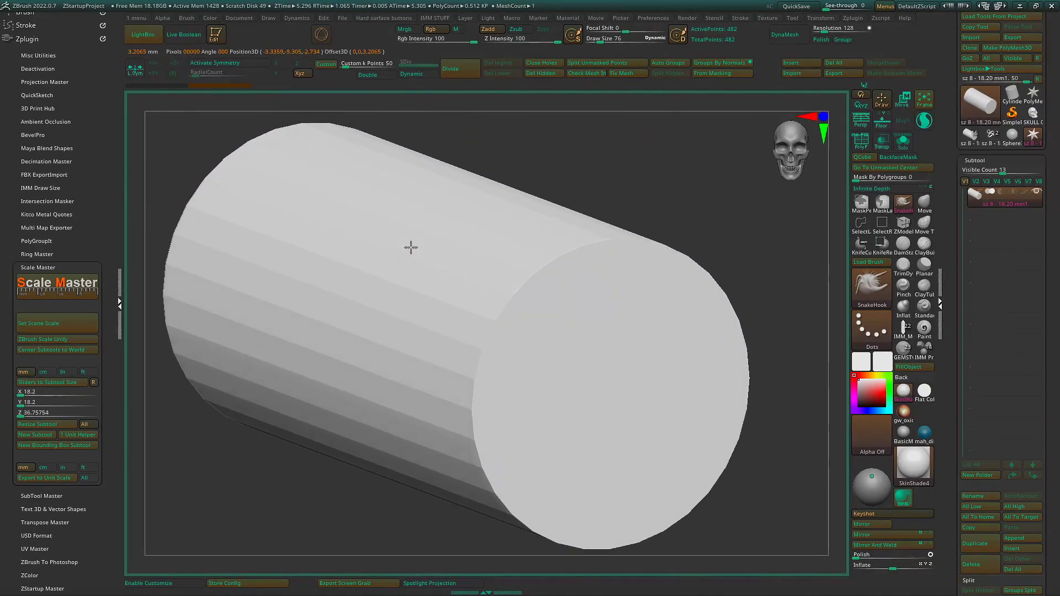
scroll(477, 293, down, 2)
scroll(524, 324, up, 1)
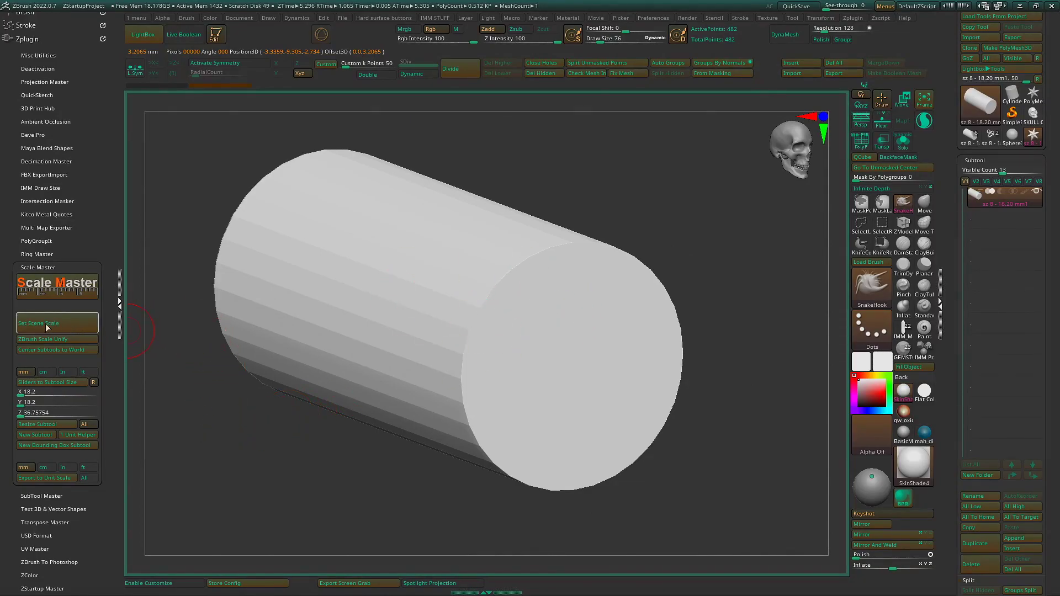
click(32, 393)
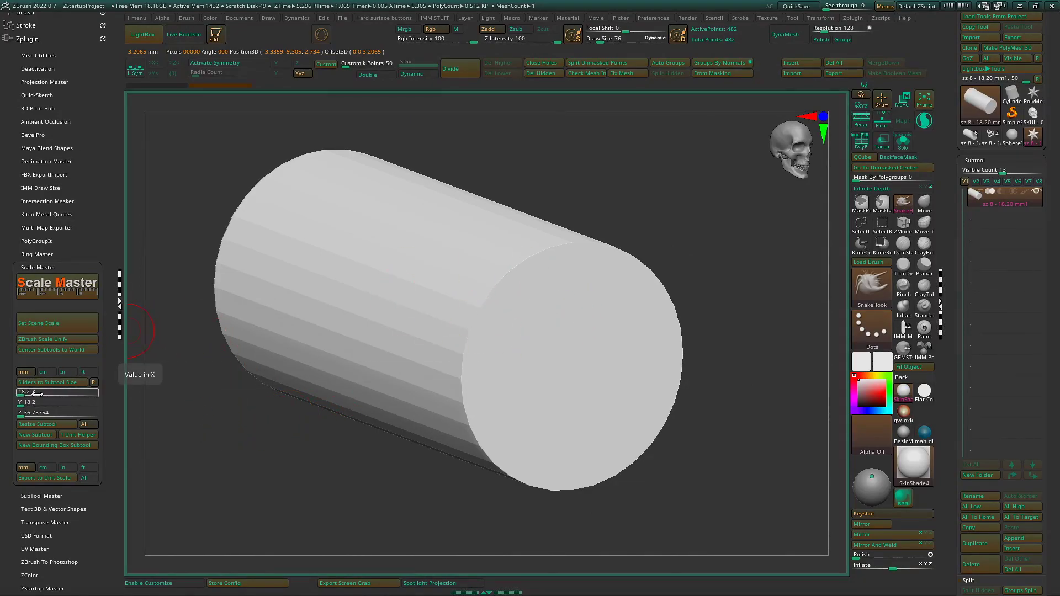
click(34, 412)
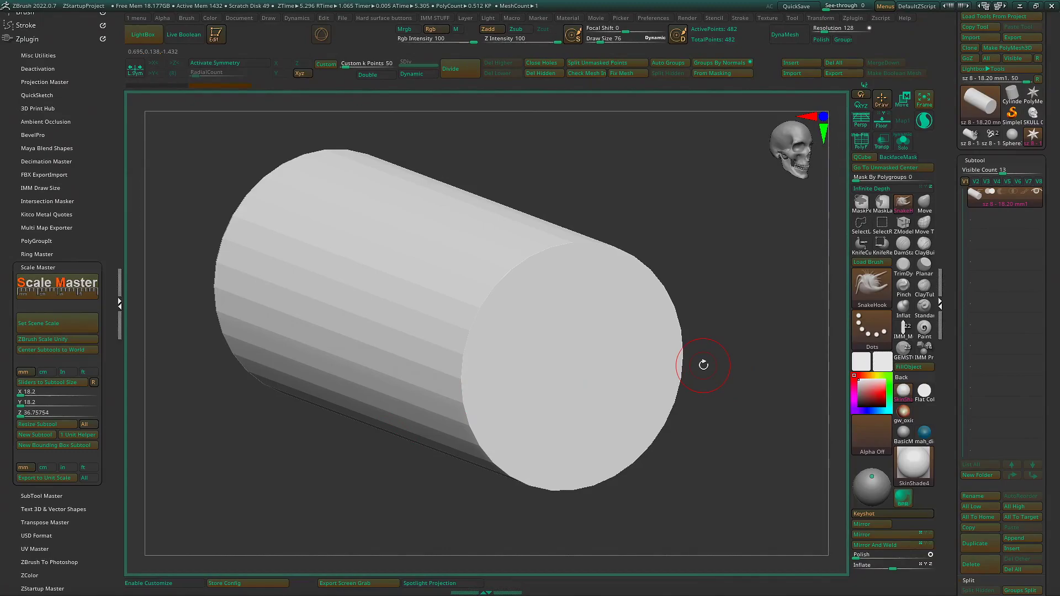
drag(696, 361, 691, 369)
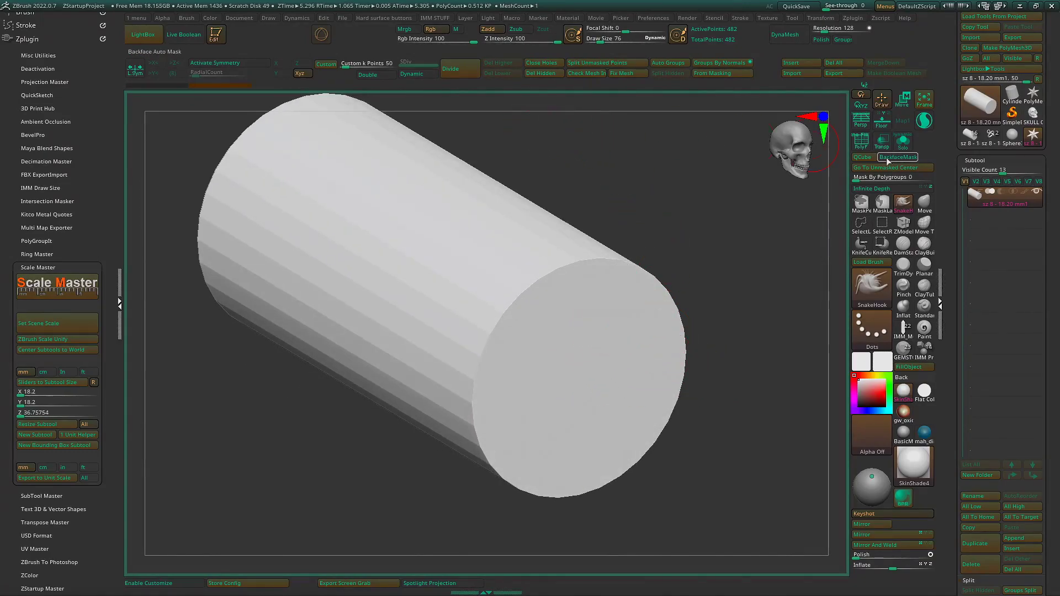
Subdivide the cylinder to level 3 and delete its lower subdivision levels, using the wireframe display to check the mesh.
click(862, 152)
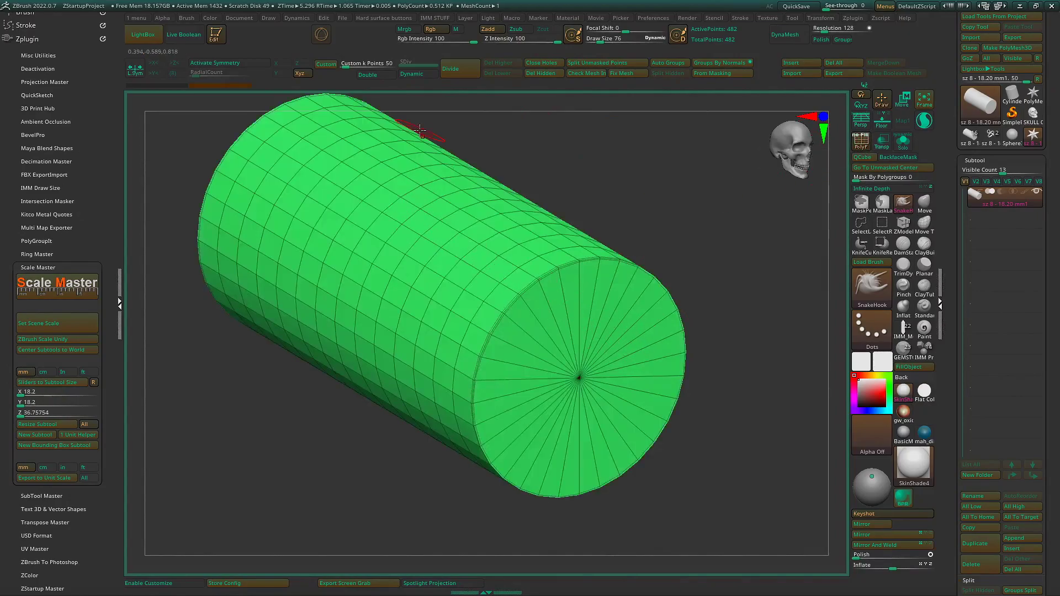
click(451, 69)
click(451, 68)
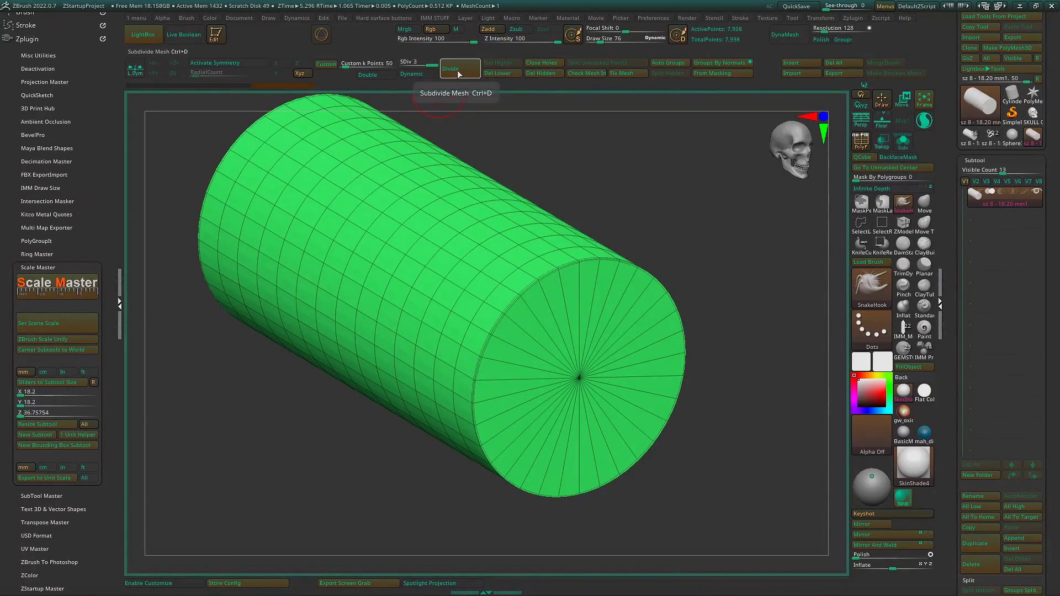
click(497, 77)
drag(591, 187, 684, 271)
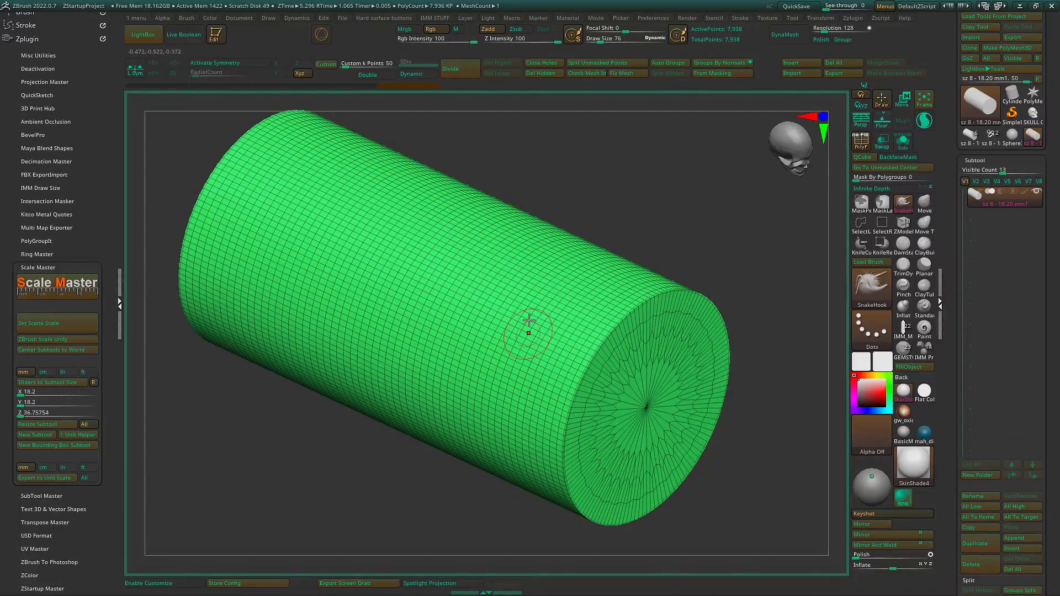
click(861, 143)
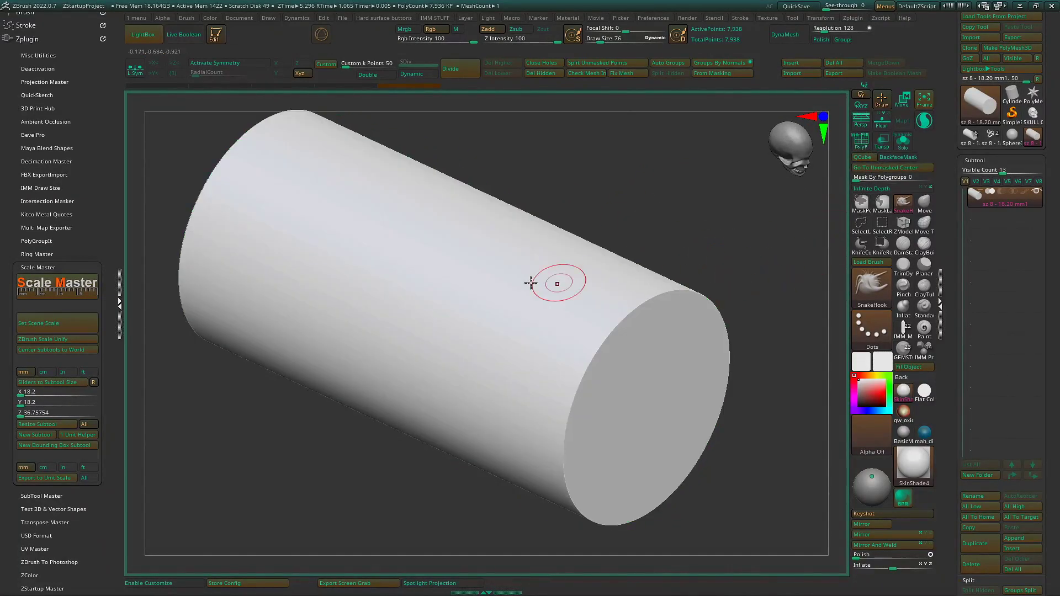
Align the view straight along the Y axis and frame the full length of the cylinder.
shift+right_drag(416, 338, 558, 303)
click(819, 115)
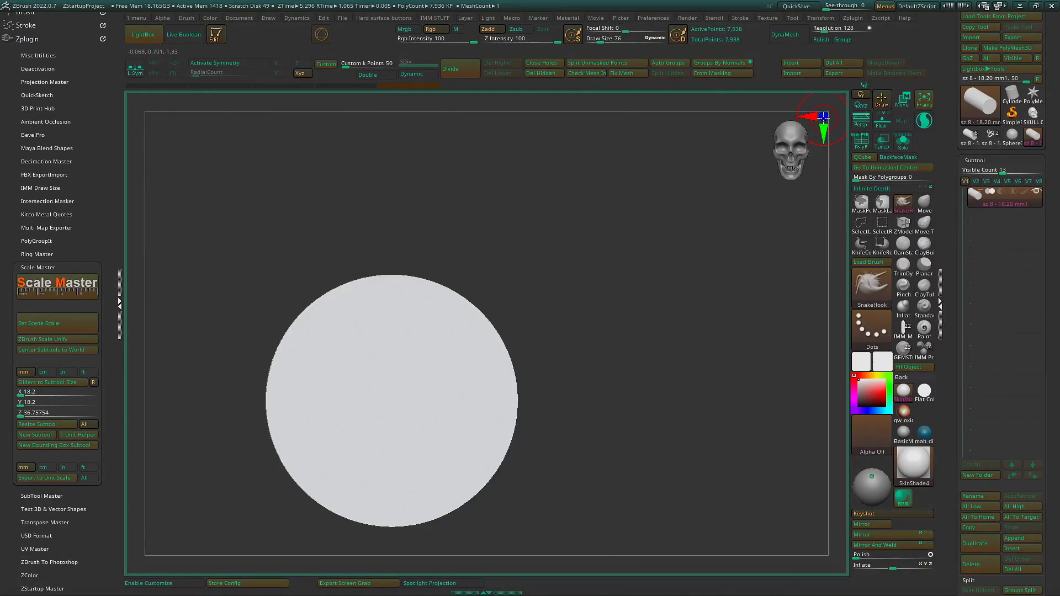
click(825, 143)
scroll(467, 247, down, 1)
right_drag(457, 278, 516, 303)
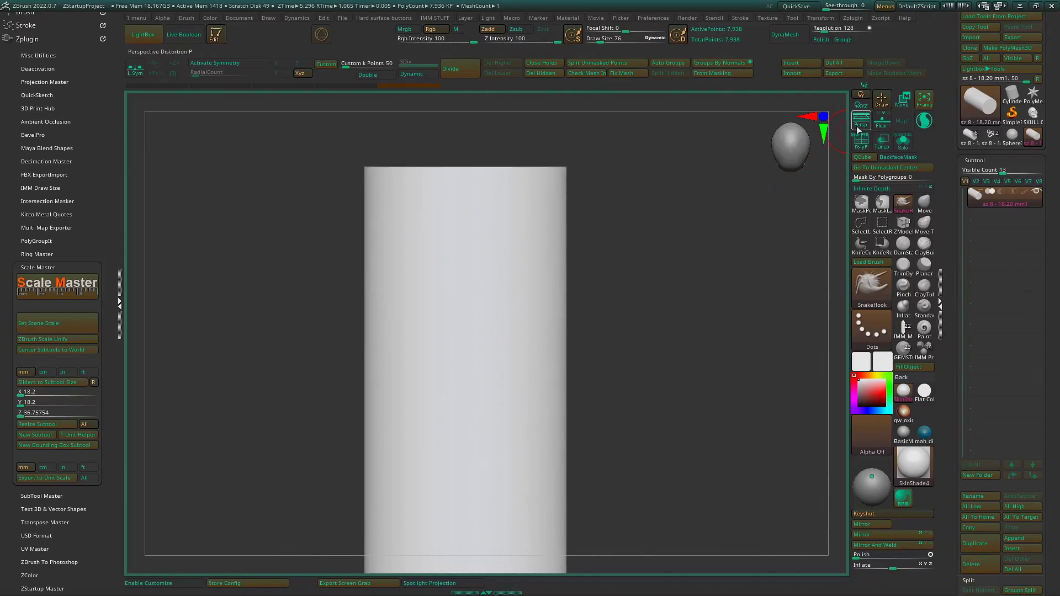
click(859, 129)
click(860, 122)
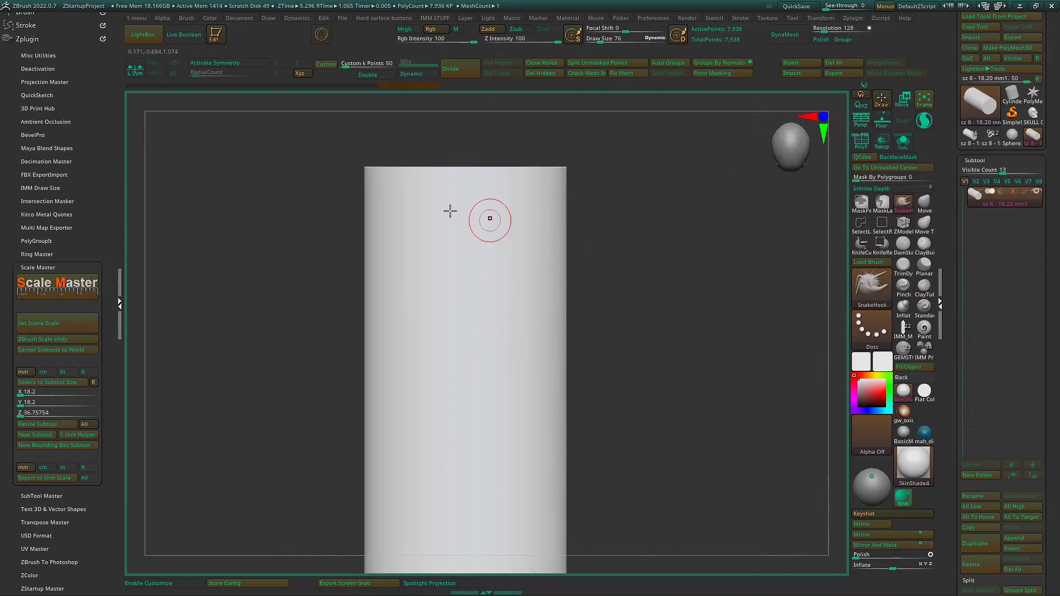
alt+right_drag(545, 343, 544, 310)
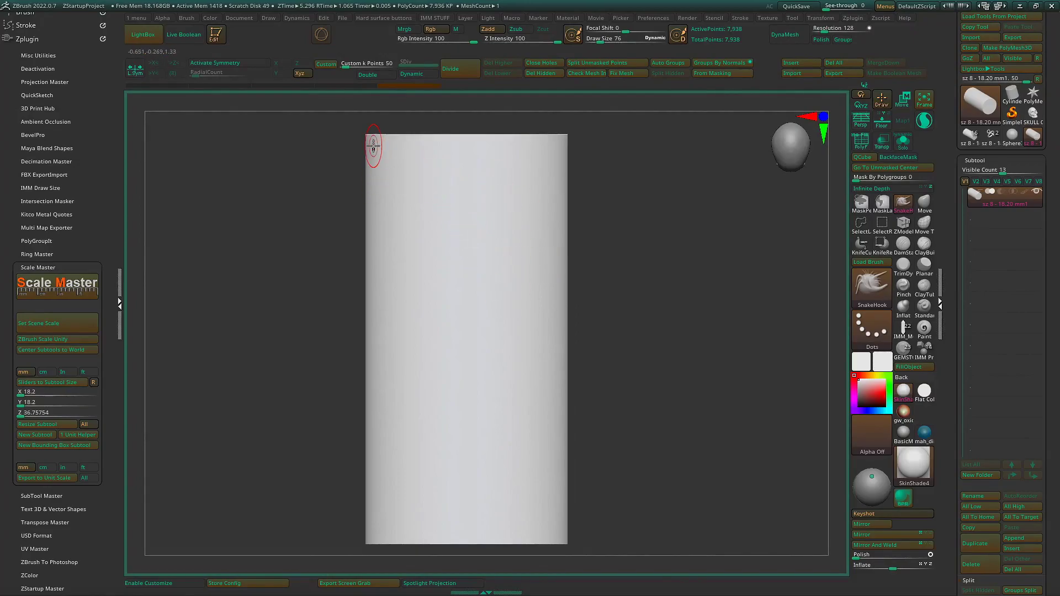
Load the SNAKE_IMM_brush preset from the SNAKE IMM UPLOAD folder.
click(190, 17)
click(209, 42)
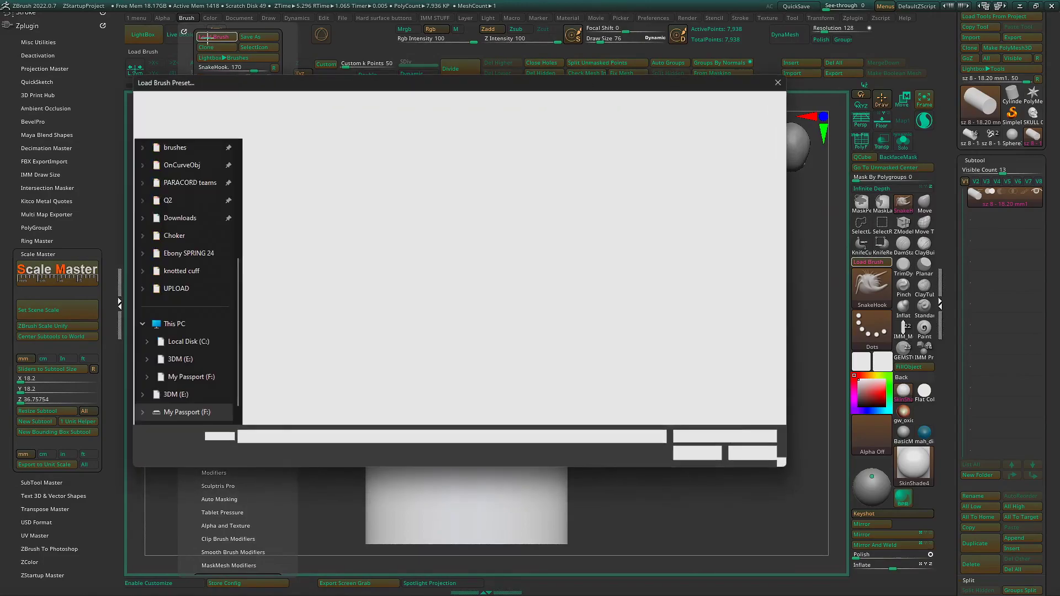
click(296, 164)
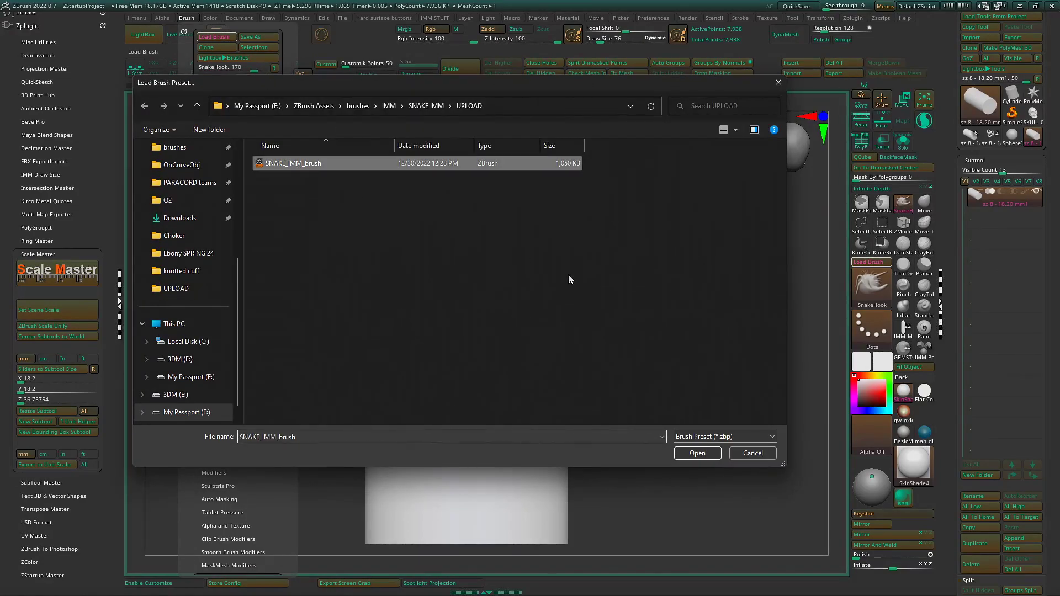
click(698, 453)
click(183, 62)
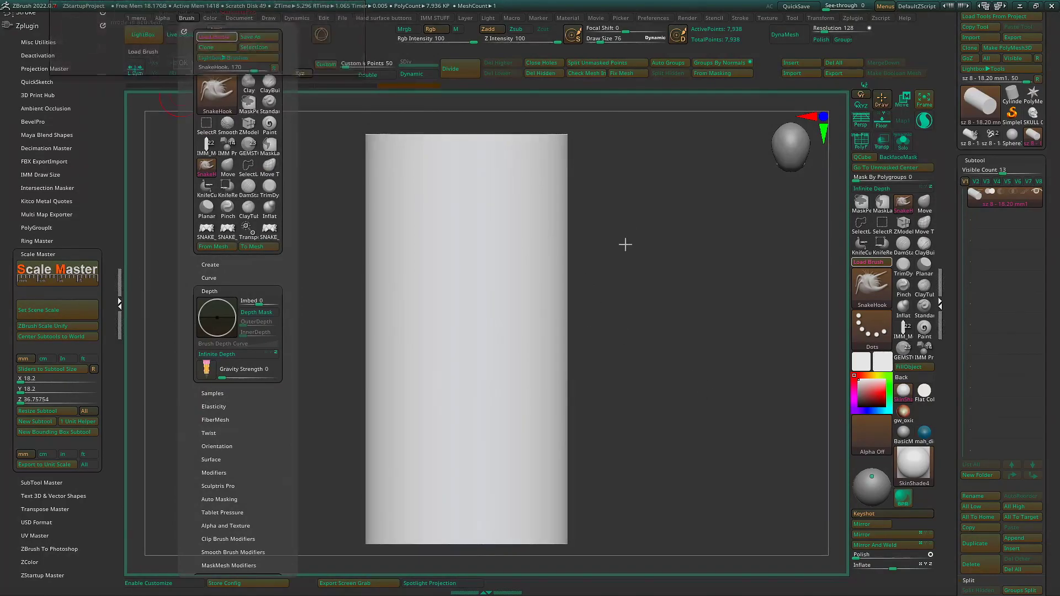
Draw a snake along the cylinder with the snake IMM brush, bending the body from the head over the cylinder's side.
alt+drag(592, 244, 597, 271)
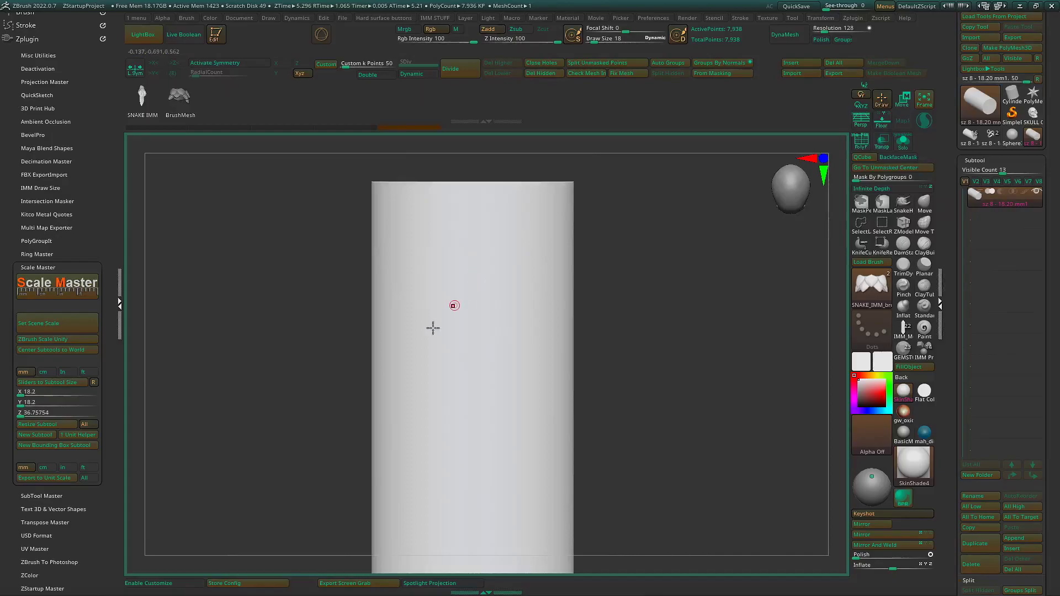
key(Caps_Lock)
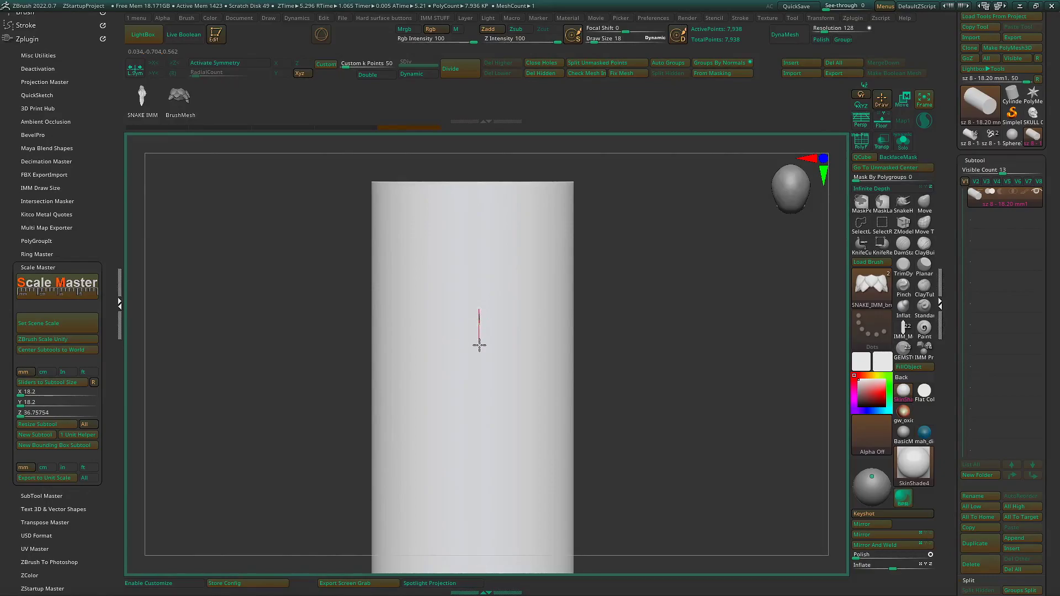
drag(507, 374, 584, 381)
mouse_move(580, 429)
mouse_down()
mouse_move(594, 337)
mouse_move(540, 374)
mouse_move(535, 360)
mouse_move(515, 375)
mouse_up()
ctrl+right_drag(515, 375, 546, 318)
key(bracketright)
key(bracketright)
key(bracketright)
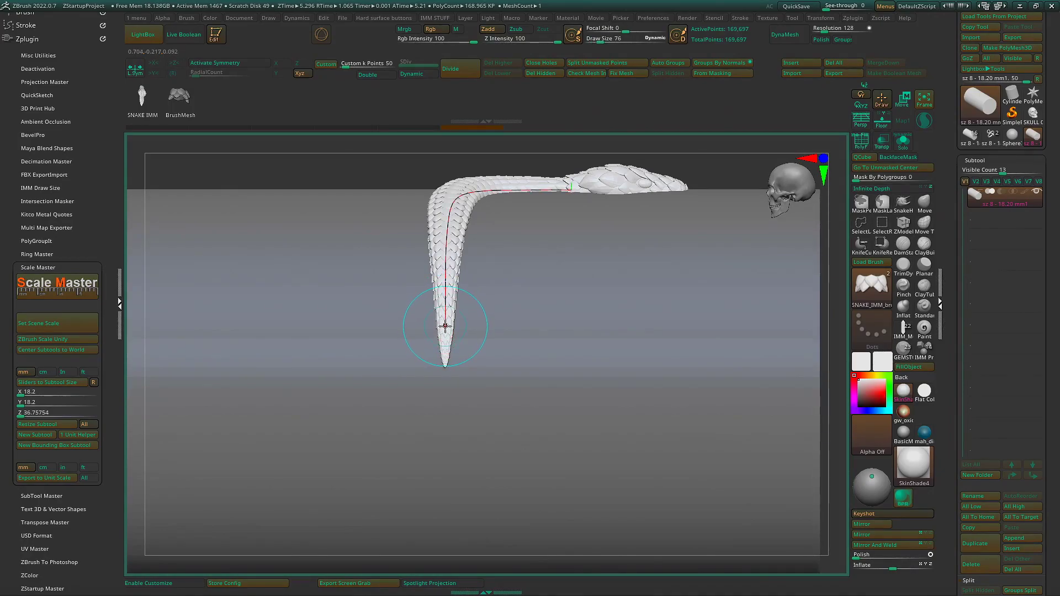
Extend the snake's curve from the tail tip straight down the side of the cylinder.
ctrl+right_drag(444, 326, 465, 359)
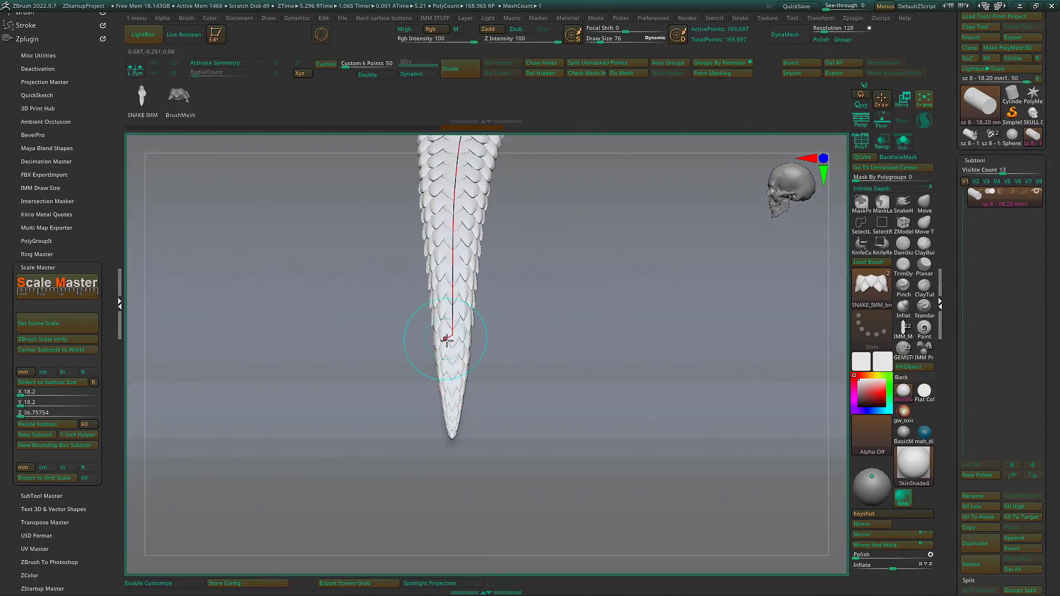
key(bracketleft)
key(bracketleft)
key(bracketleft)
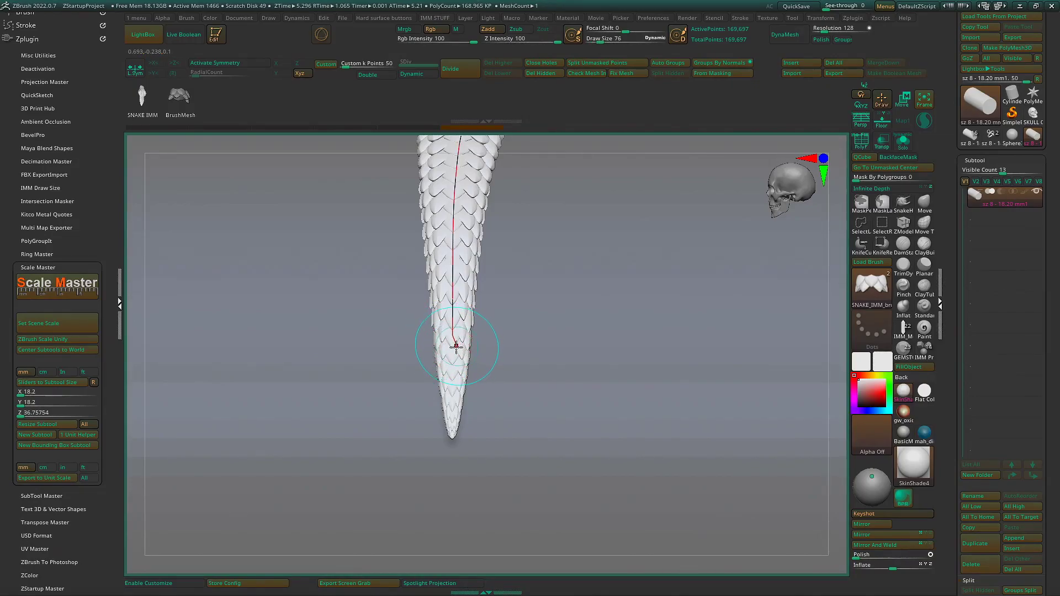
mouse_move(454, 346)
ctrl+right_down()
mouse_move(484, 386)
mouse_move(490, 350)
mouse_move(460, 319)
ctrl+right_up()
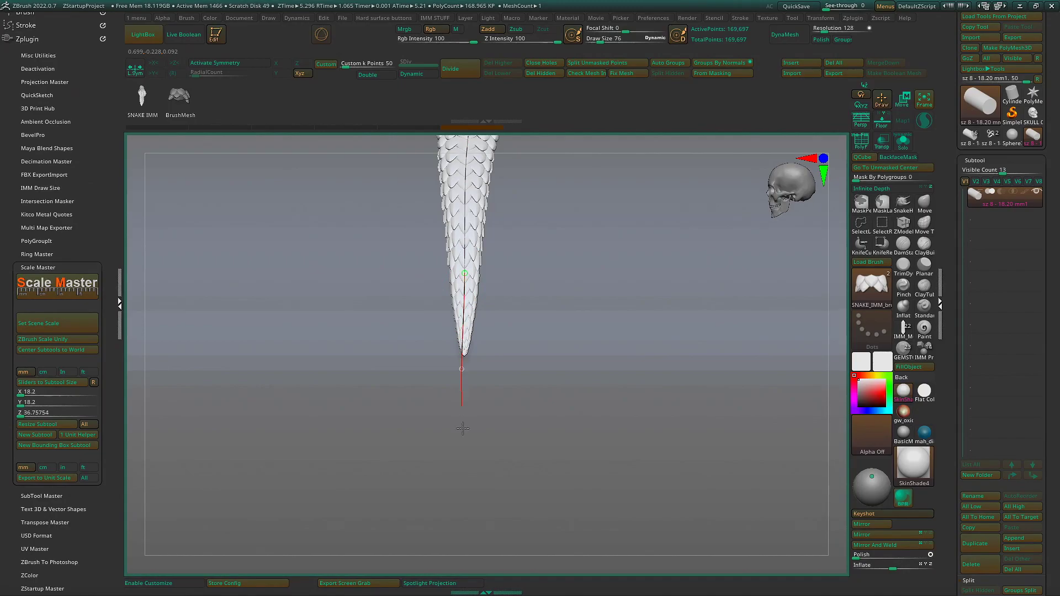
drag(464, 518, 467, 516)
Continue the tail from its new tip around the underside of the cylinder.
right_drag(543, 445, 527, 357)
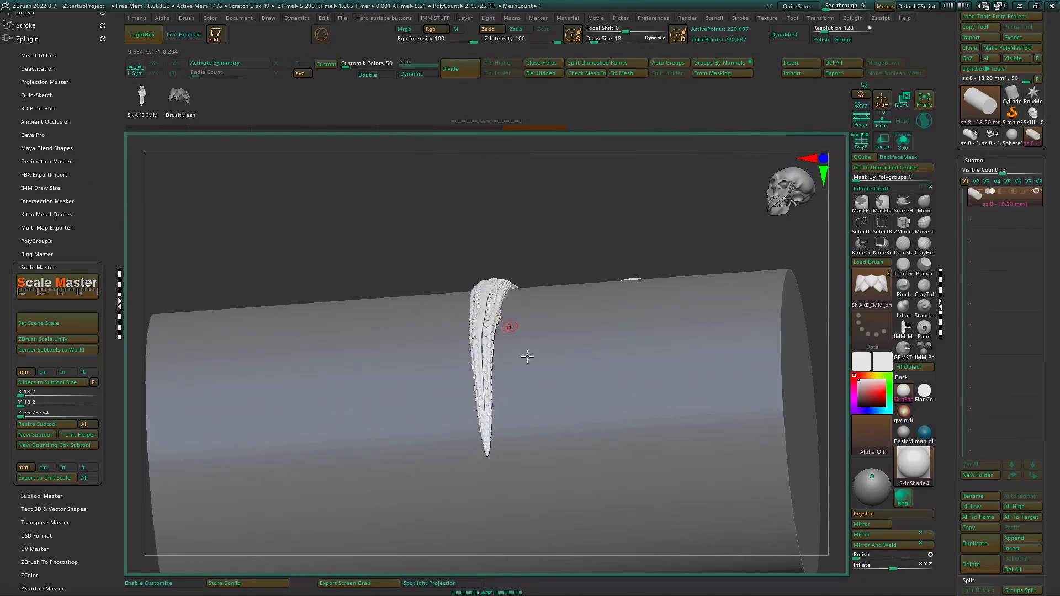
alt+right_drag(539, 408, 566, 325)
ctrl+right_drag(566, 325, 603, 376)
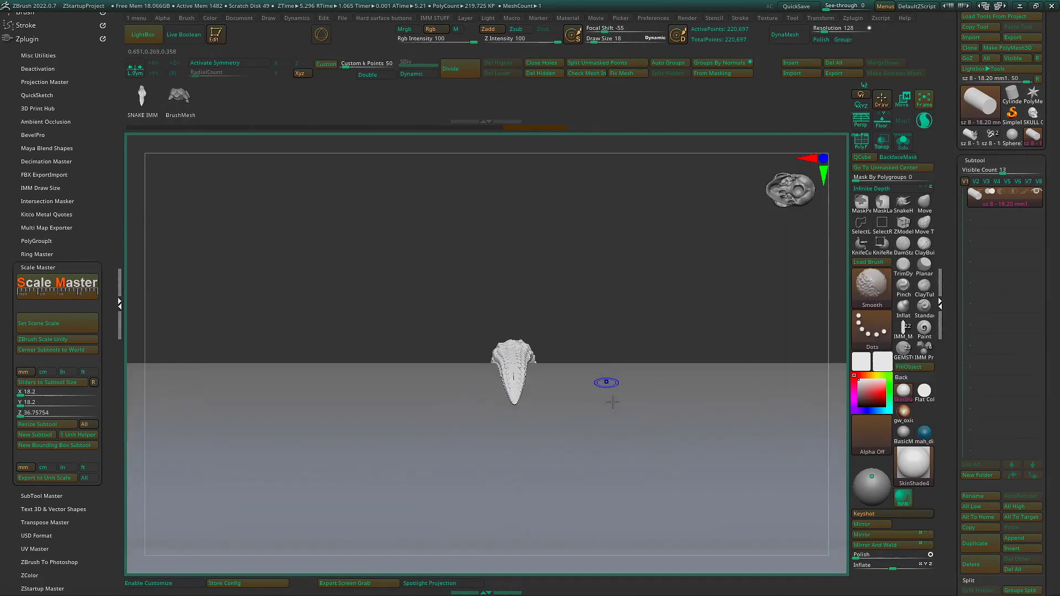
mouse_move(610, 421)
alt+right_down()
mouse_move(613, 352)
mouse_move(610, 367)
mouse_move(534, 354)
alt+right_up()
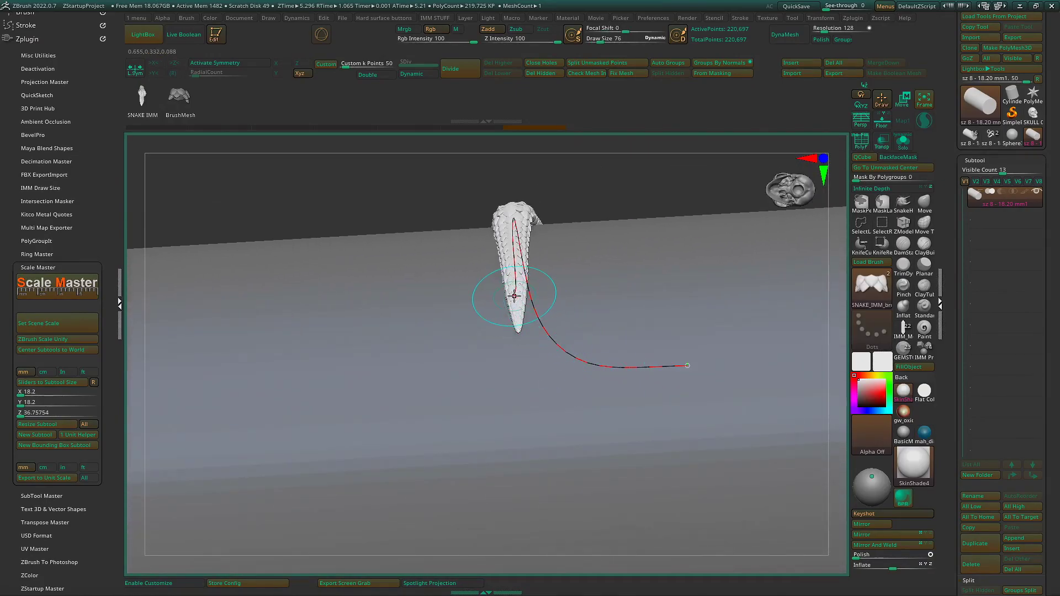
drag(515, 296, 537, 511)
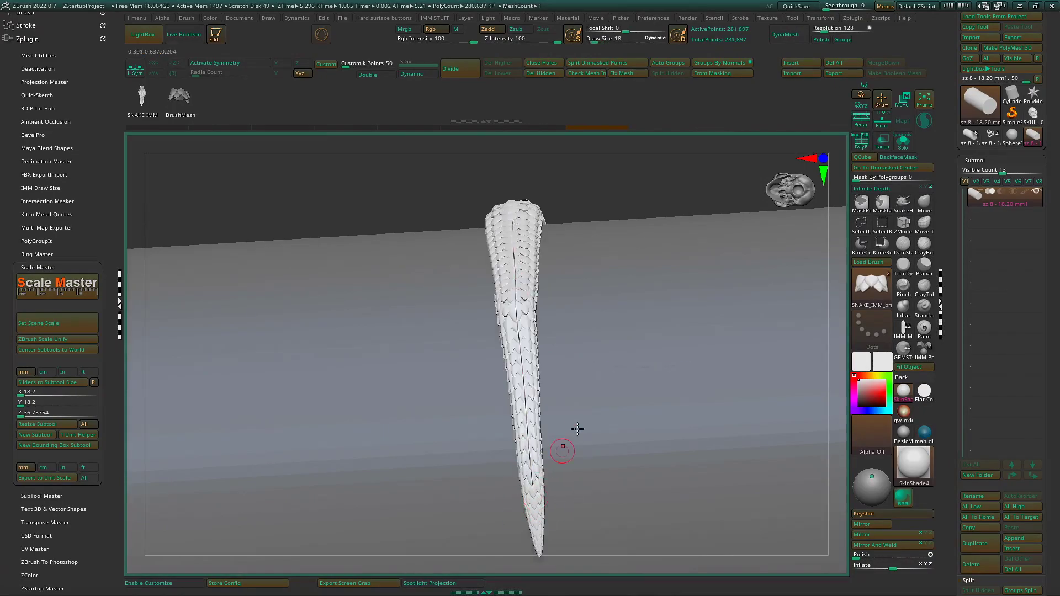
Lengthen the tail with two more curve extensions wrapping around the far side of the cylinder.
shift+right_drag(574, 429, 584, 406)
alt+right_drag(655, 416, 666, 295)
drag(537, 339, 537, 545)
mouse_move(605, 369)
right_down()
mouse_move(608, 393)
mouse_move(608, 322)
mouse_move(632, 393)
mouse_move(644, 319)
mouse_move(580, 265)
right_up()
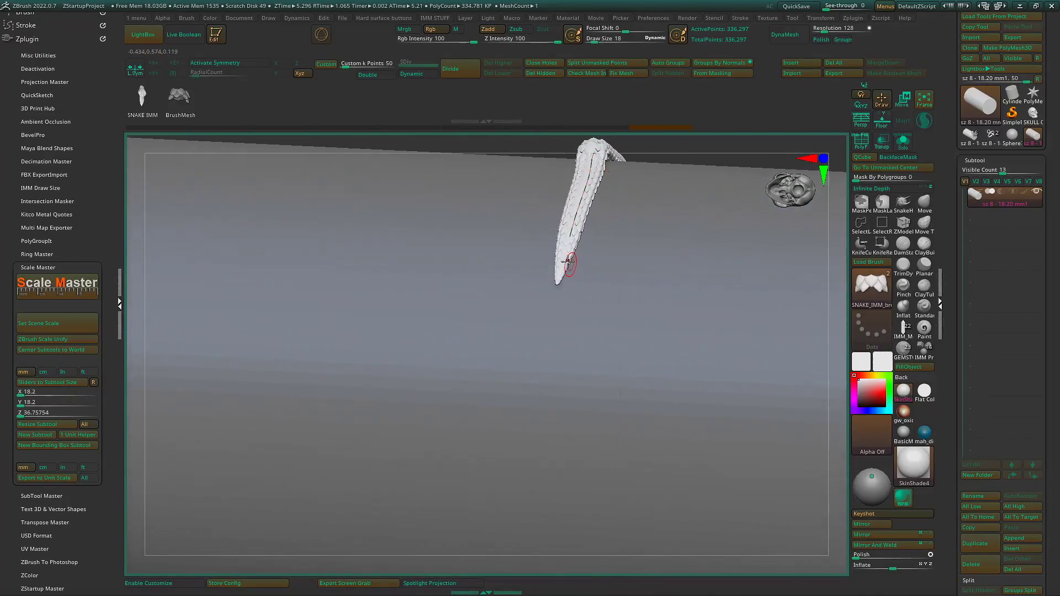
drag(565, 248, 520, 506)
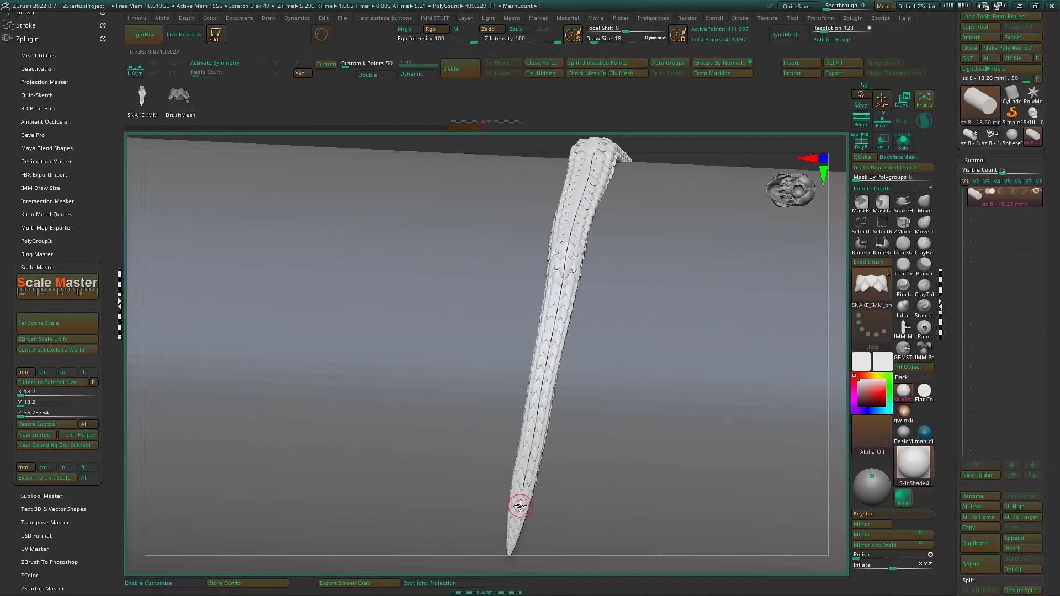
Straighten the slanted tail end so it follows the line of the wrapped body.
right_drag(521, 506, 525, 485)
alt+right_drag(615, 457, 625, 356)
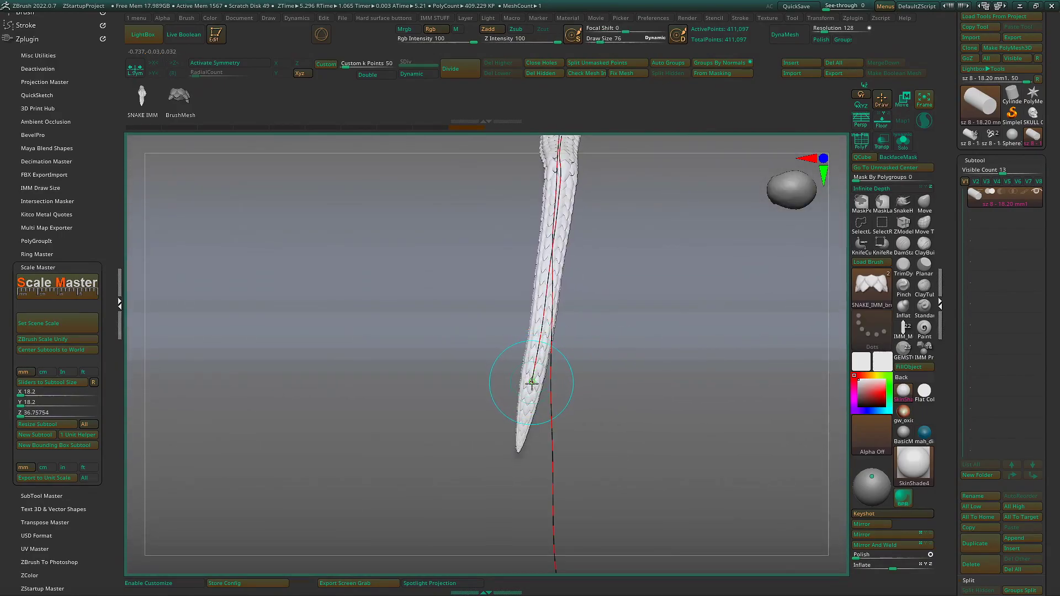
scroll(530, 393, up, 3)
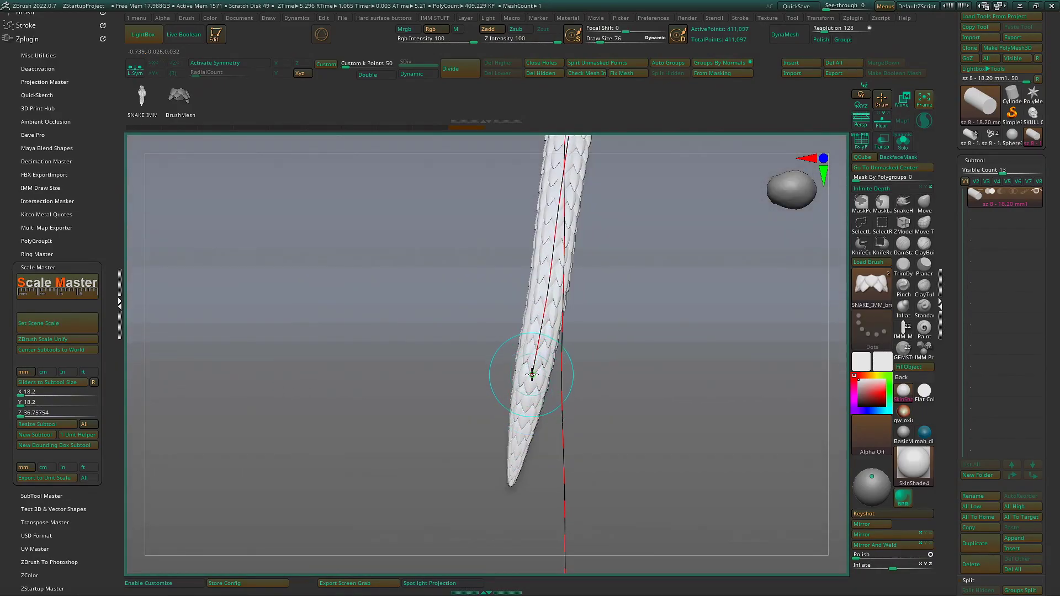
scroll(533, 387, down, 3)
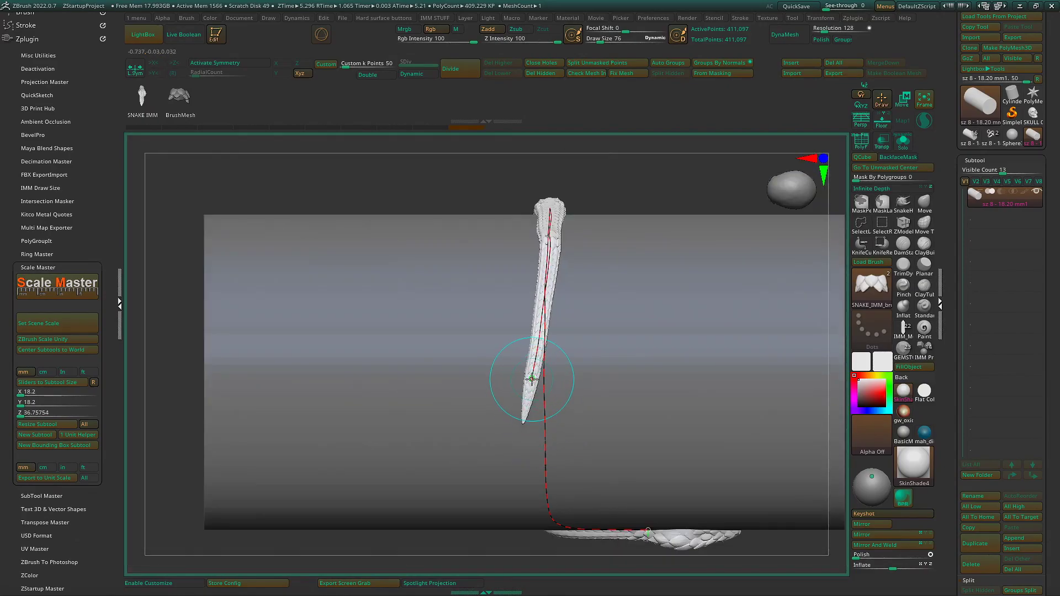
drag(532, 381, 543, 447)
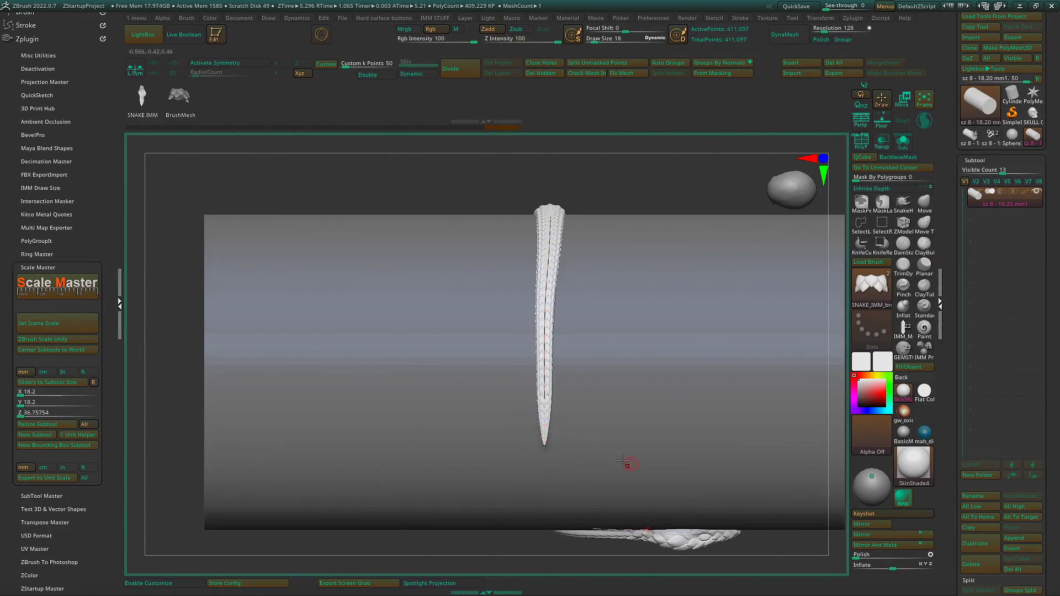
Extend the tail over the cylinder's edge to complete the wrap and bring the tip back beside the neck.
right_drag(627, 464, 631, 322)
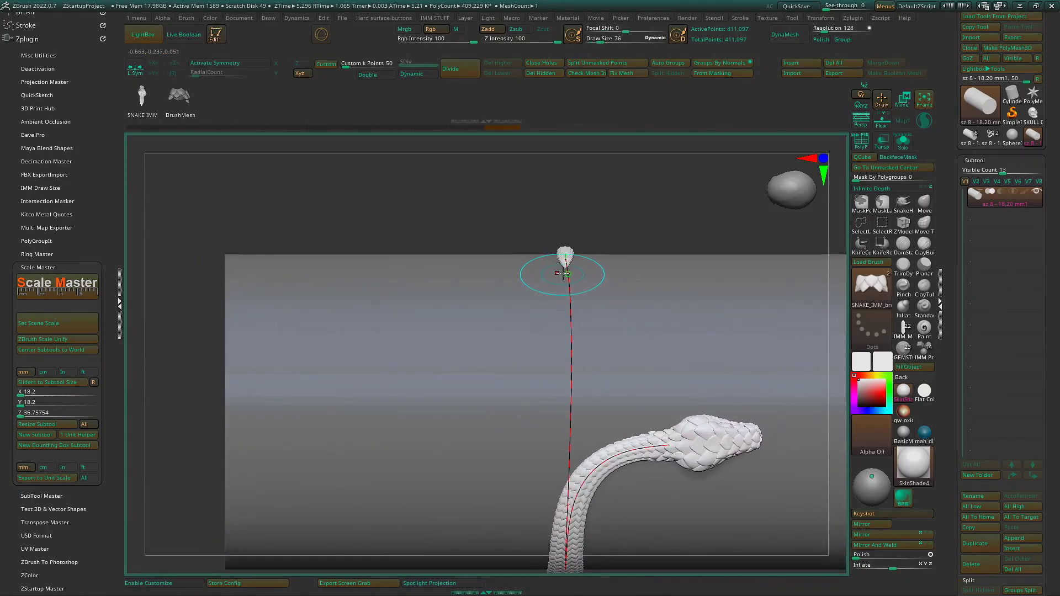
mouse_move(564, 267)
right_down()
mouse_move(568, 296)
mouse_move(563, 256)
right_up()
drag(563, 257, 566, 278)
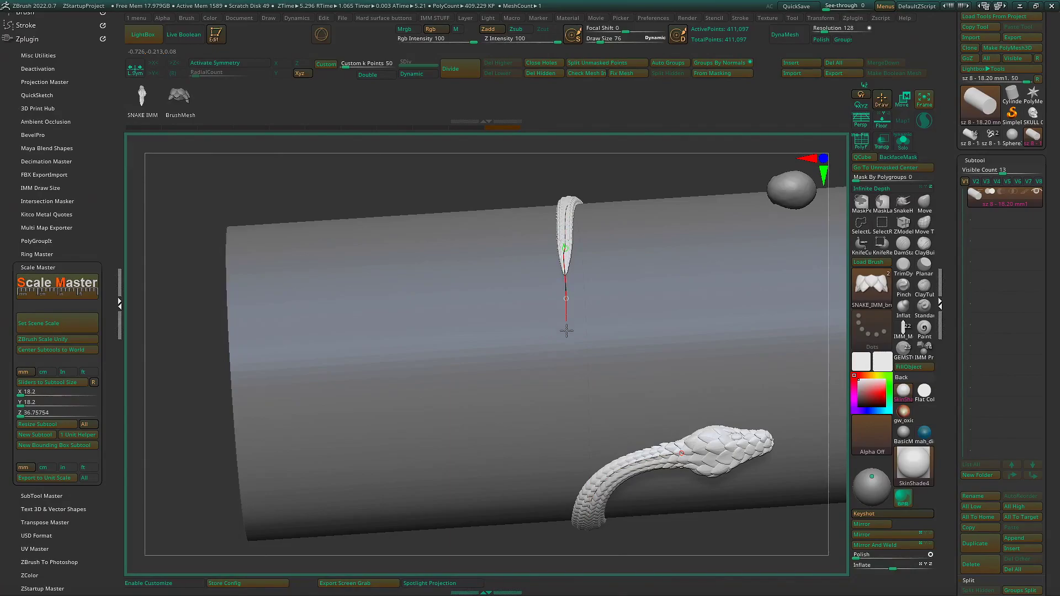
drag(569, 484, 571, 486)
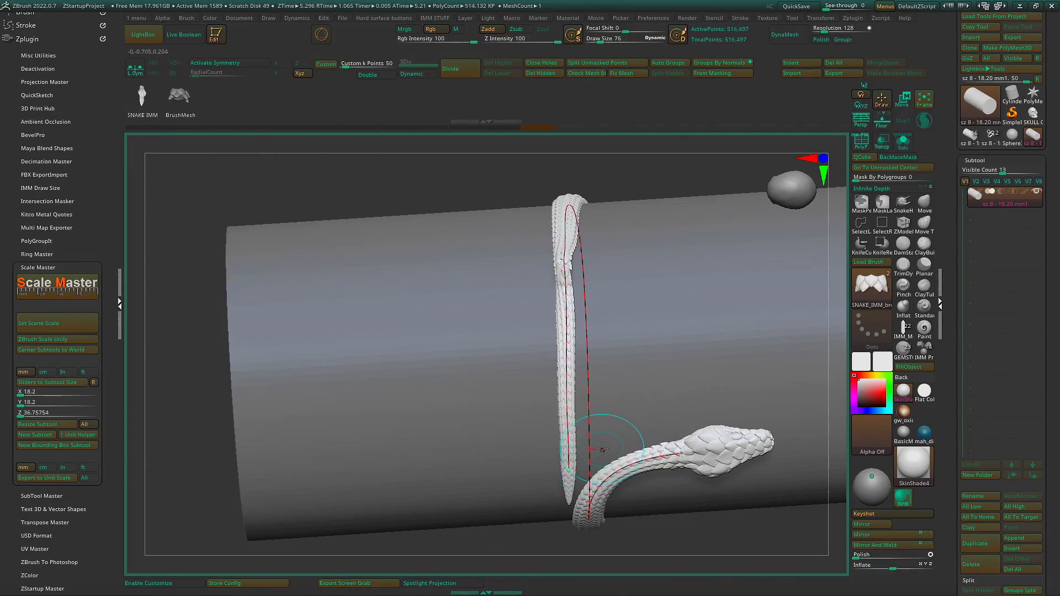
Adjust the tail end of the curve so the tip runs alongside the neck bend.
mouse_move(601, 450)
right_down()
mouse_move(602, 402)
mouse_move(613, 402)
right_up()
alt+right_drag(635, 436, 642, 306)
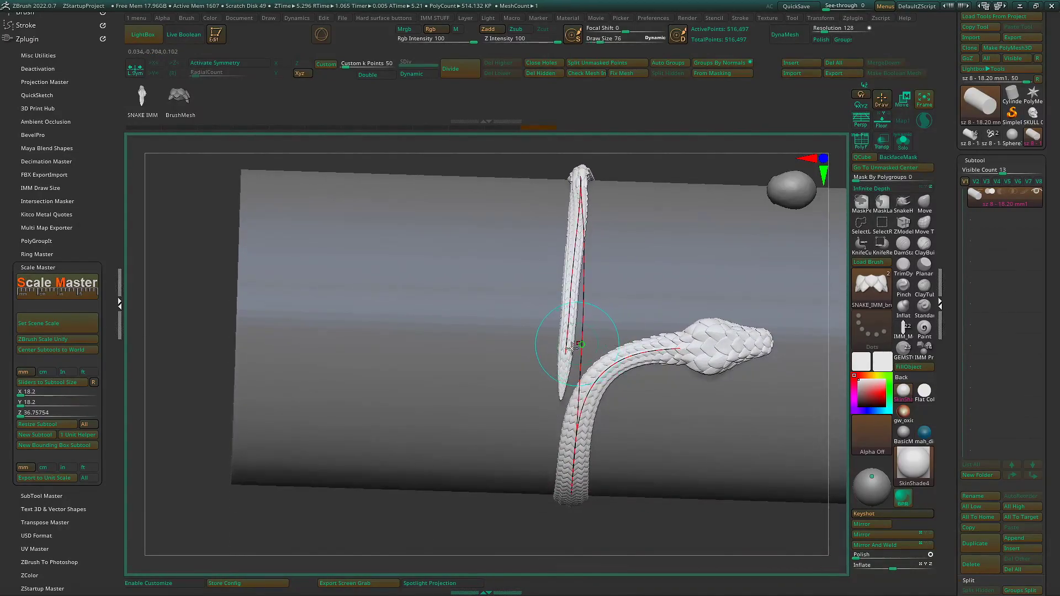
drag(565, 354, 563, 386)
shift+right_drag(681, 402, 697, 373)
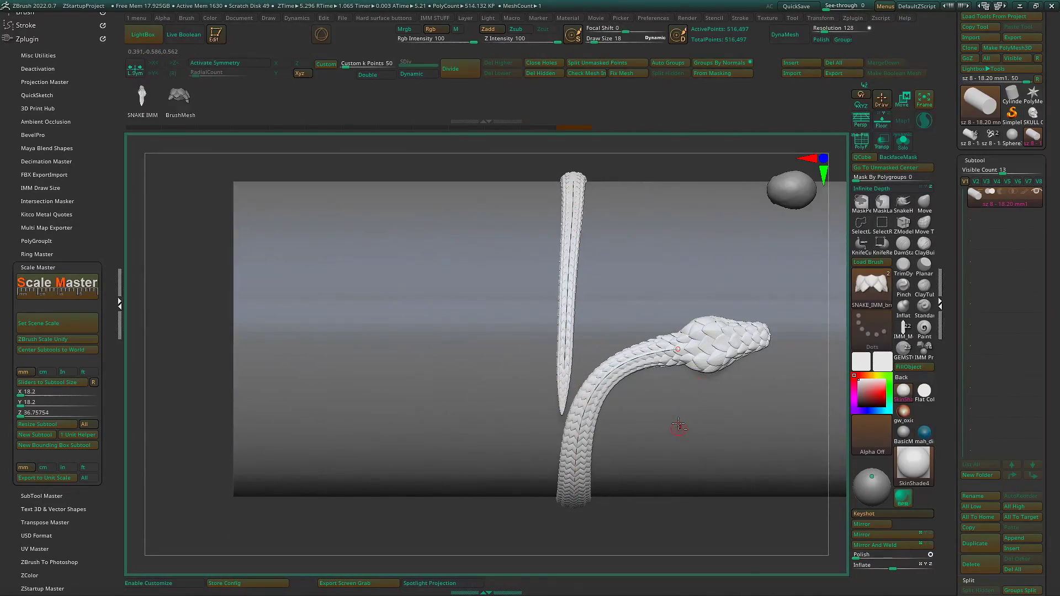
Extend the tail into an open curl on the side opposite the head and refine the curve of its lower bend.
alt+right_drag(680, 423, 706, 285)
alt+right_drag(615, 260, 559, 349)
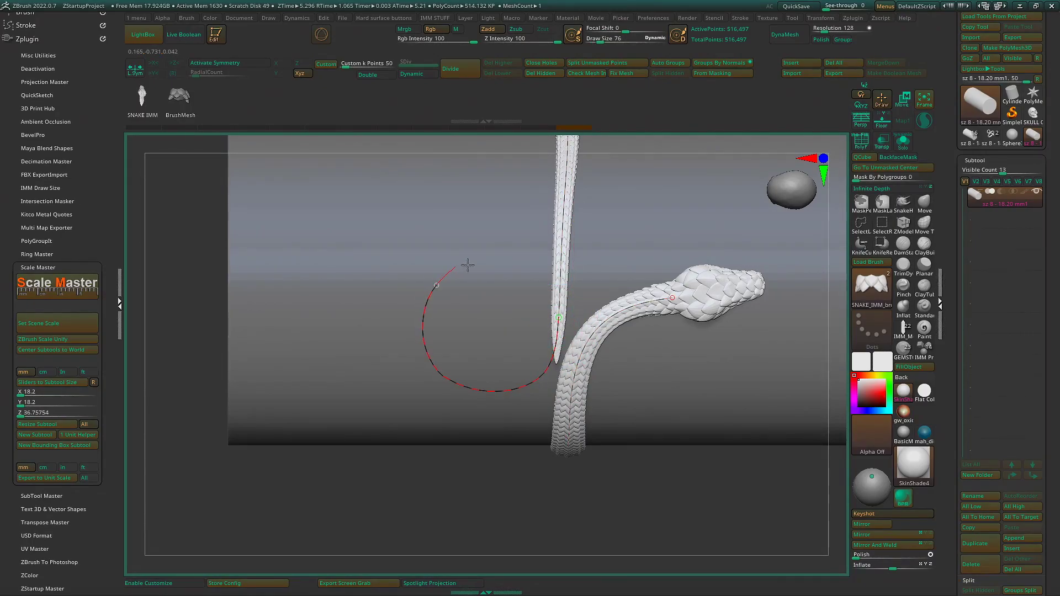
right_drag(621, 377, 622, 313)
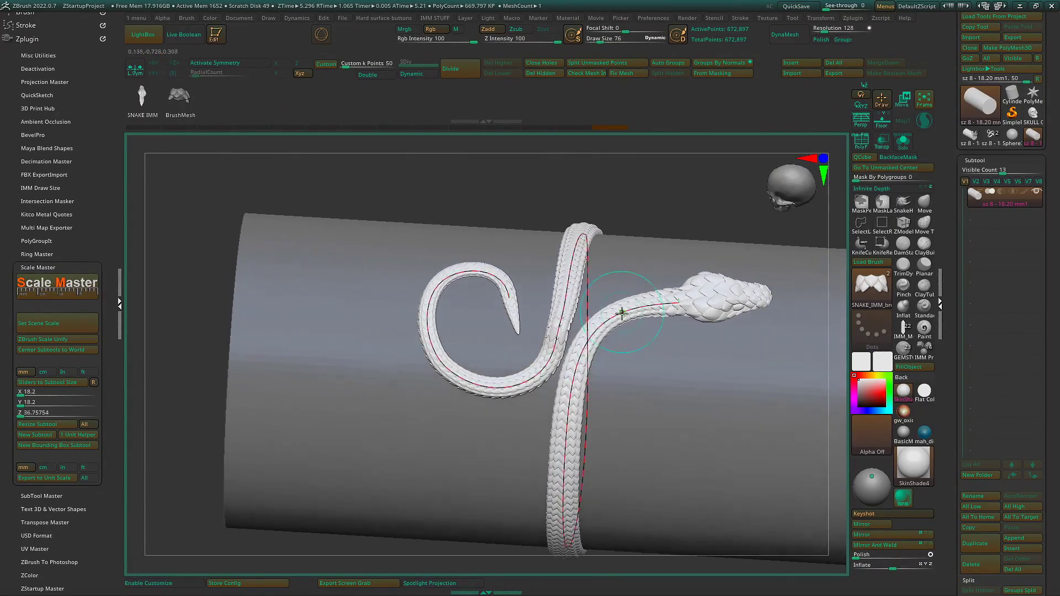
drag(546, 364, 552, 345)
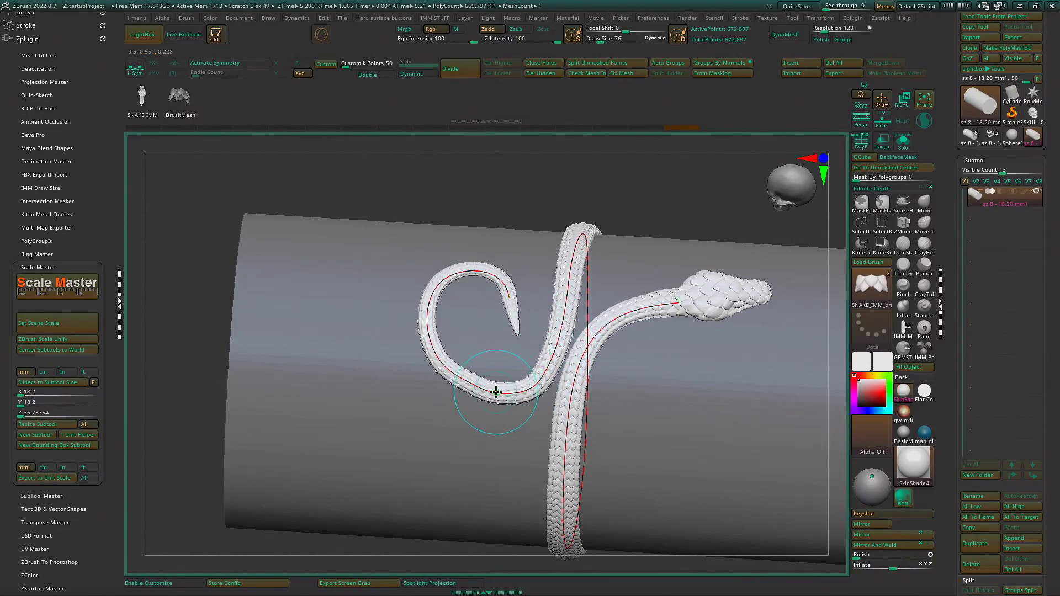
drag(496, 392, 459, 390)
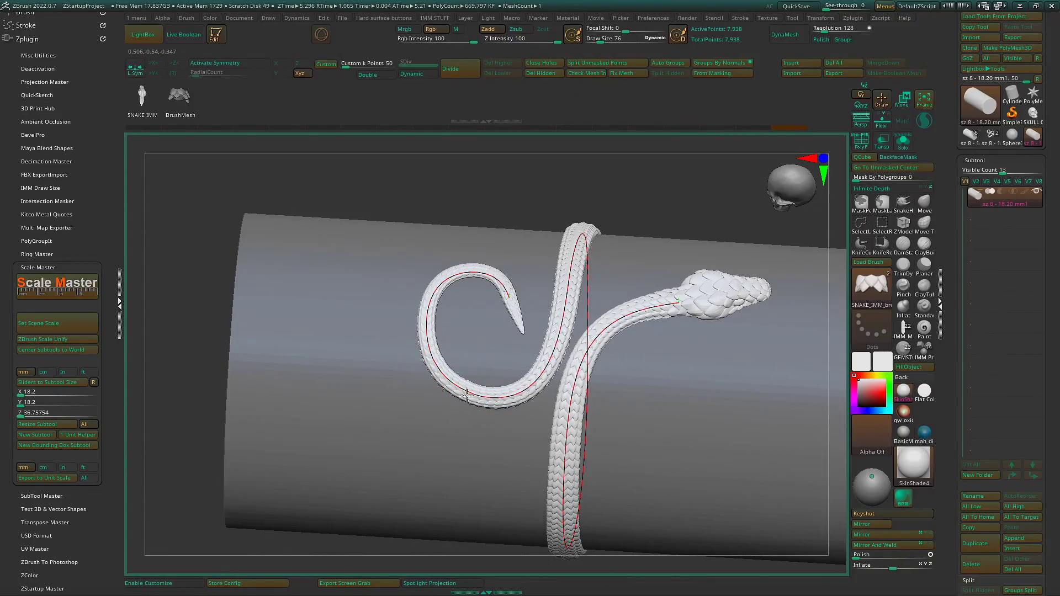
Reshape the neck curve behind the head into a tighter bend and check the snake's shape up close.
right_drag(648, 435, 671, 413)
mouse_move(544, 416)
right_down()
mouse_move(562, 398)
mouse_move(552, 419)
right_up()
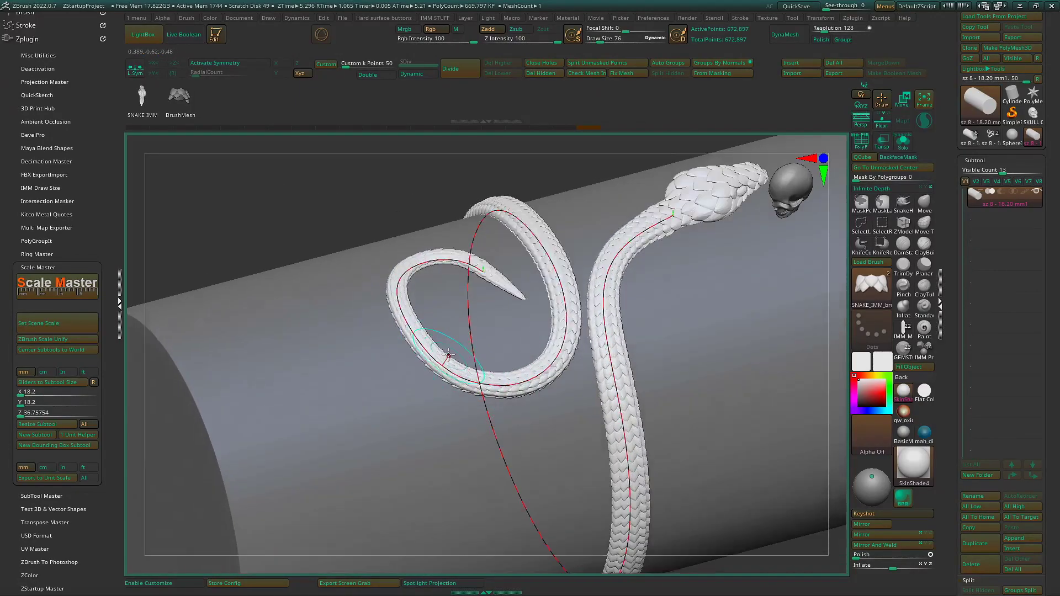
right_drag(449, 355, 407, 343)
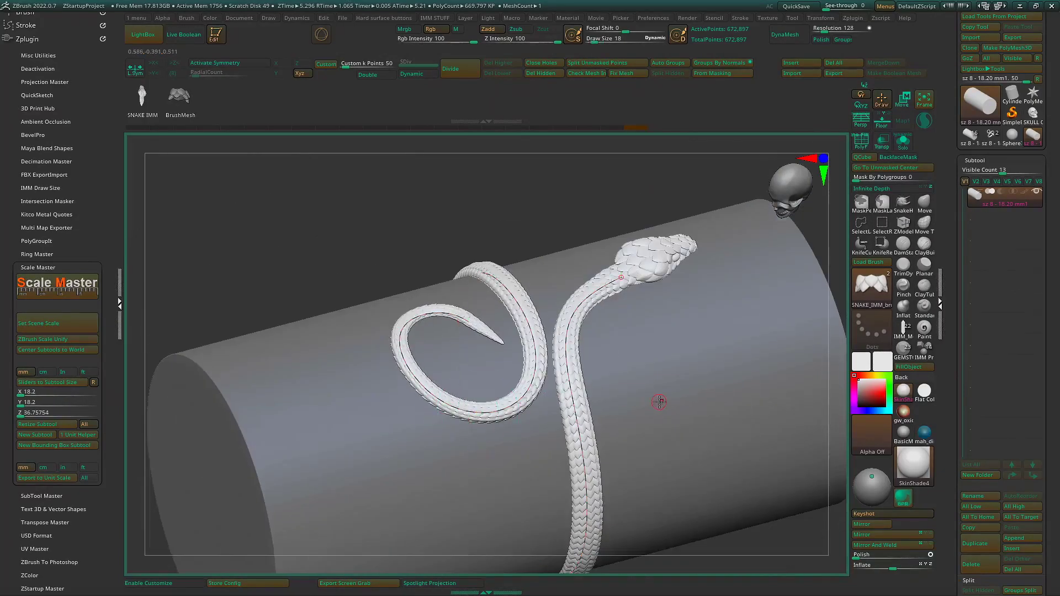
right_drag(658, 402, 629, 426)
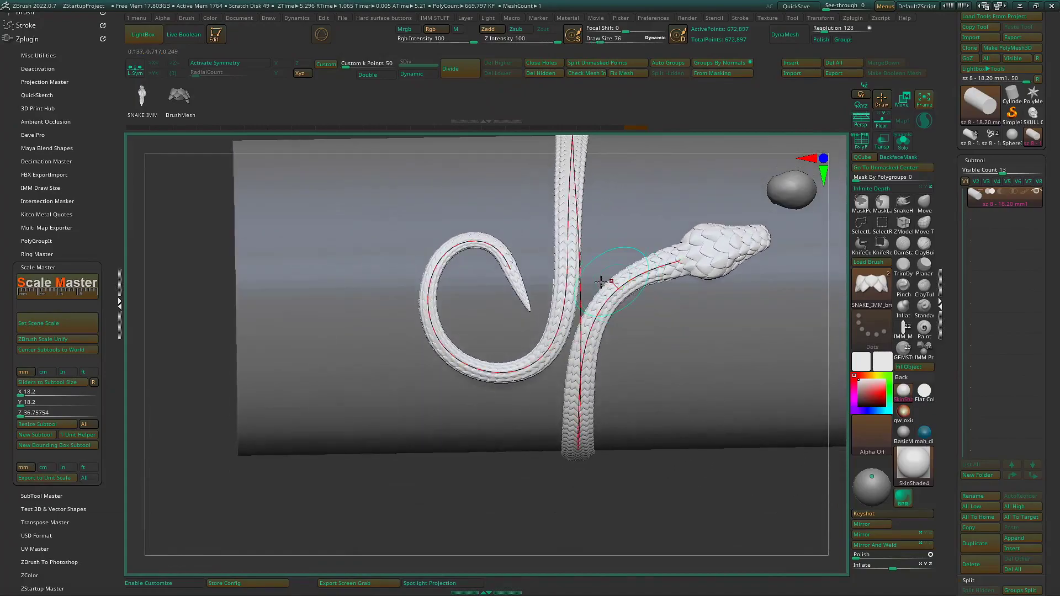
drag(603, 295, 623, 272)
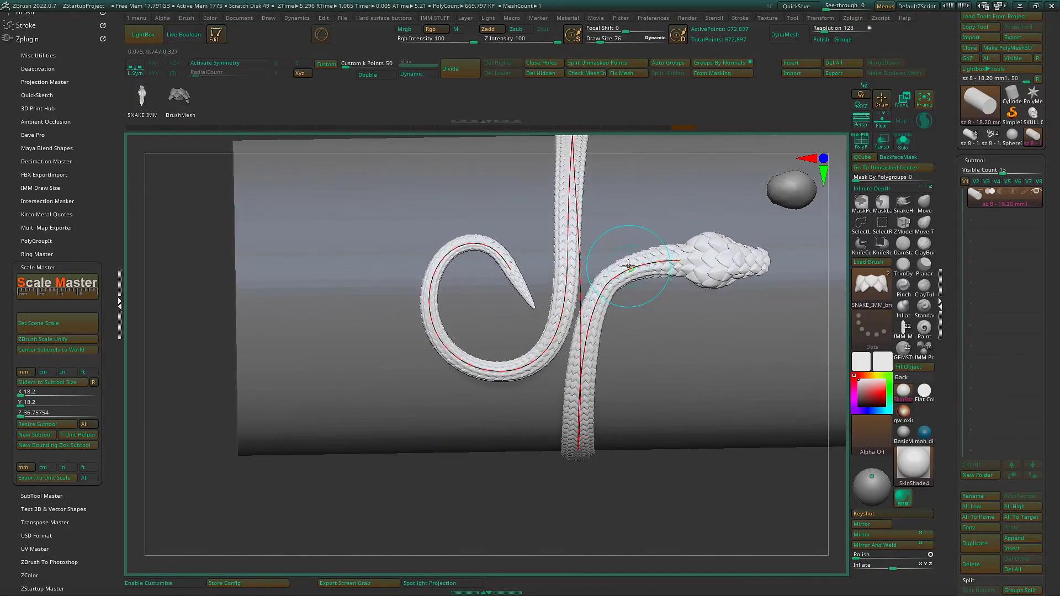
right_drag(667, 332, 656, 410)
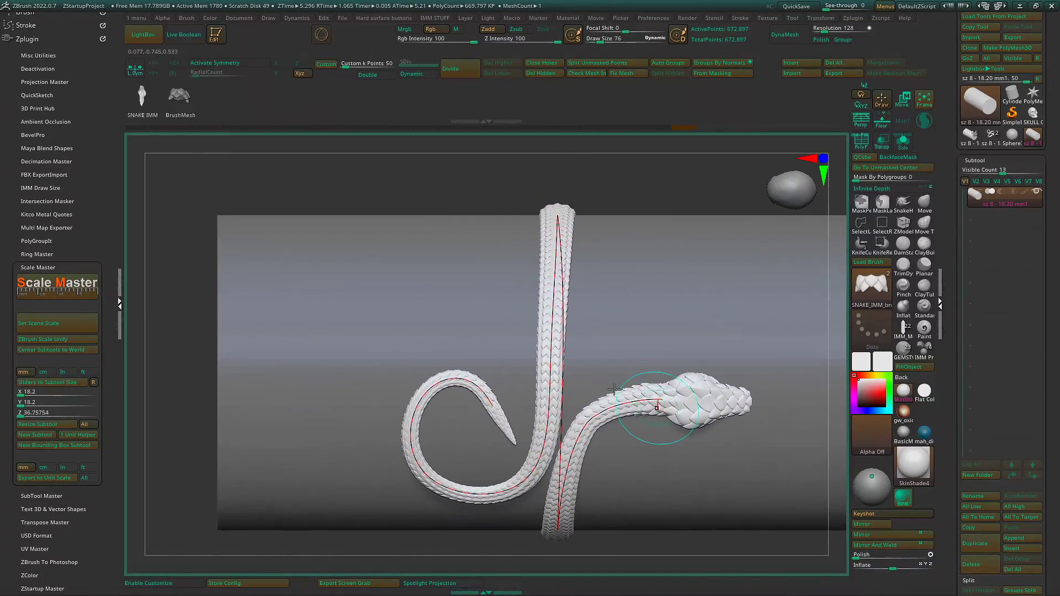
mouse_move(552, 335)
right_down()
mouse_move(661, 351)
mouse_move(710, 419)
mouse_move(482, 400)
mouse_move(475, 420)
mouse_move(568, 426)
mouse_move(533, 431)
mouse_move(503, 458)
mouse_move(624, 367)
mouse_move(618, 381)
mouse_move(635, 384)
mouse_move(554, 349)
right_up()
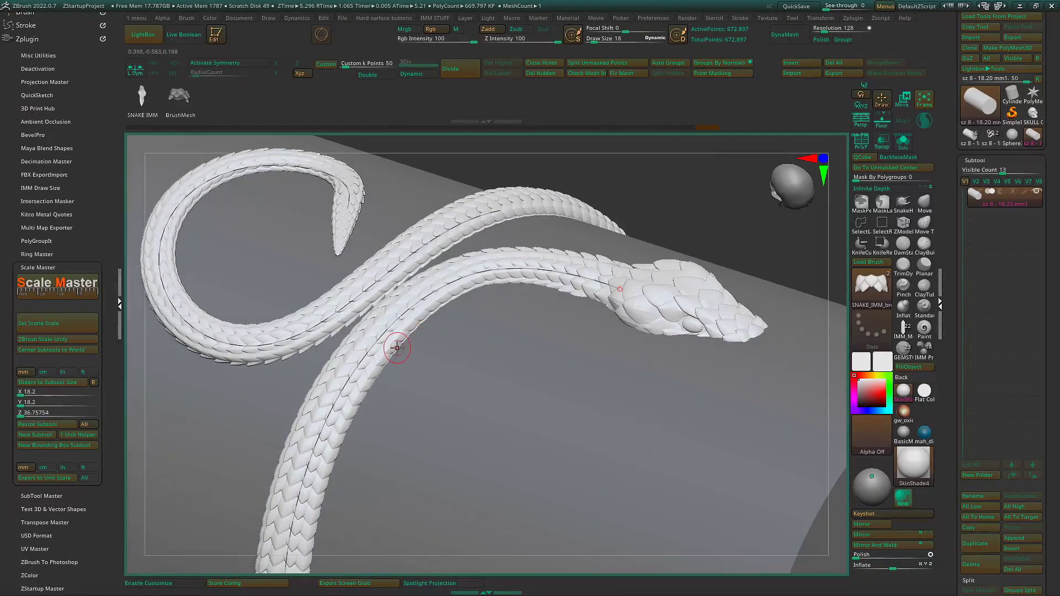
scroll(108, 75, up, 1)
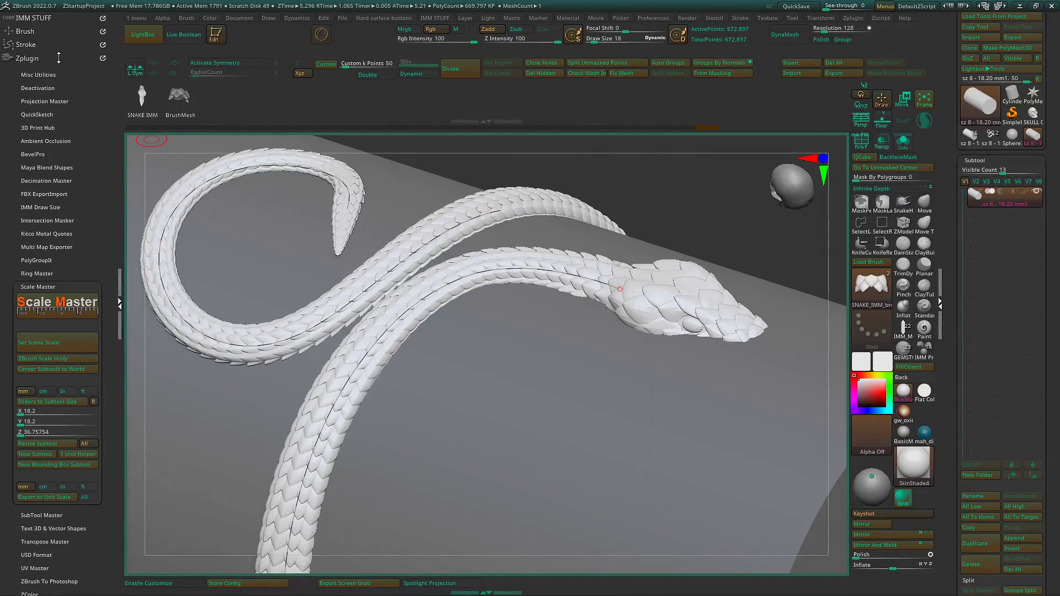
Set the snake brush's Imbed depth to 12 and update the curve mesh so the body sits on the cylinder.
click(188, 20)
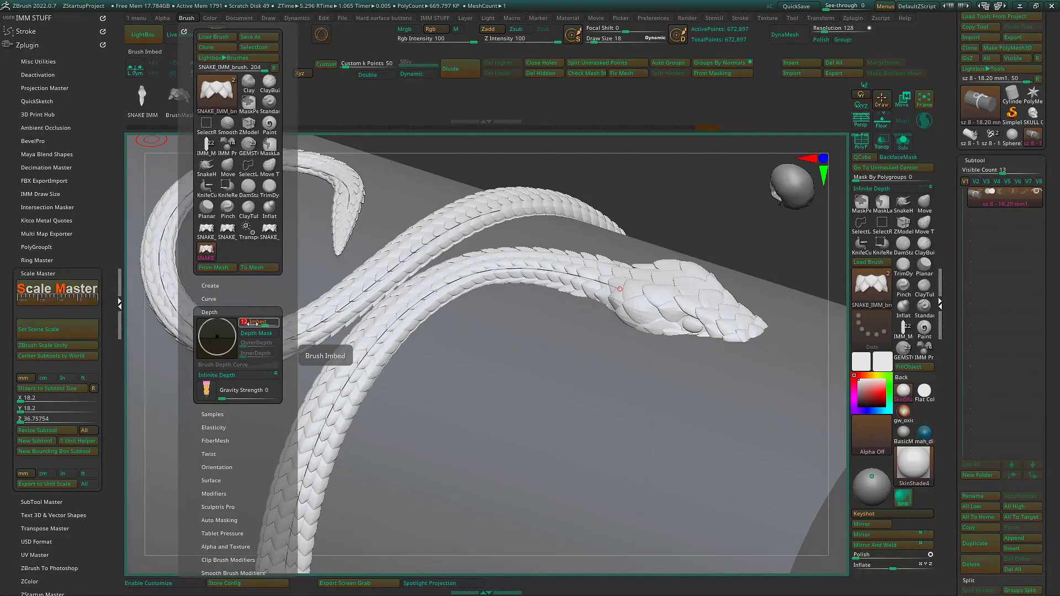
click(515, 270)
click(534, 317)
right_drag(549, 359, 557, 332)
alt+right_drag(509, 435, 740, 375)
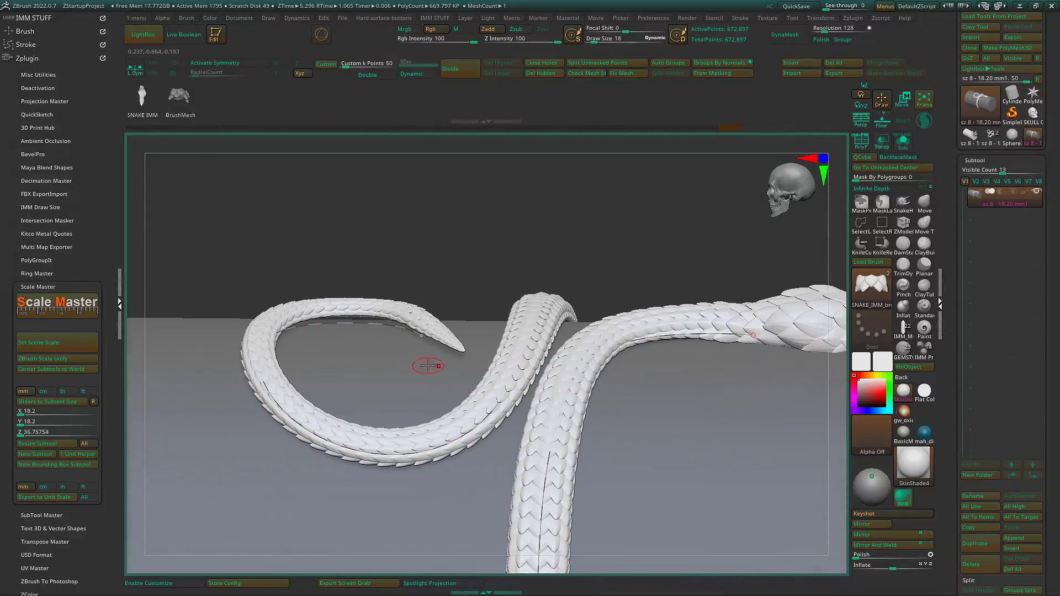
mouse_move(426, 364)
right_down()
mouse_move(434, 468)
mouse_move(426, 260)
mouse_move(403, 300)
right_up()
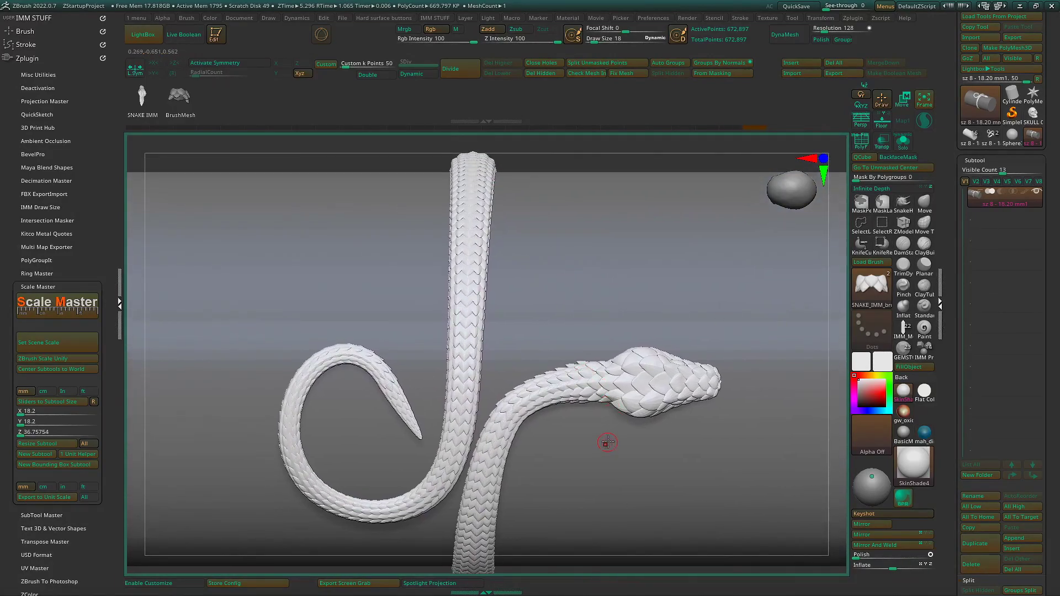
Split the unmasked points to separate the snake from the cylinder as its own subtool.
click(683, 127)
scroll(948, 175, down, 3)
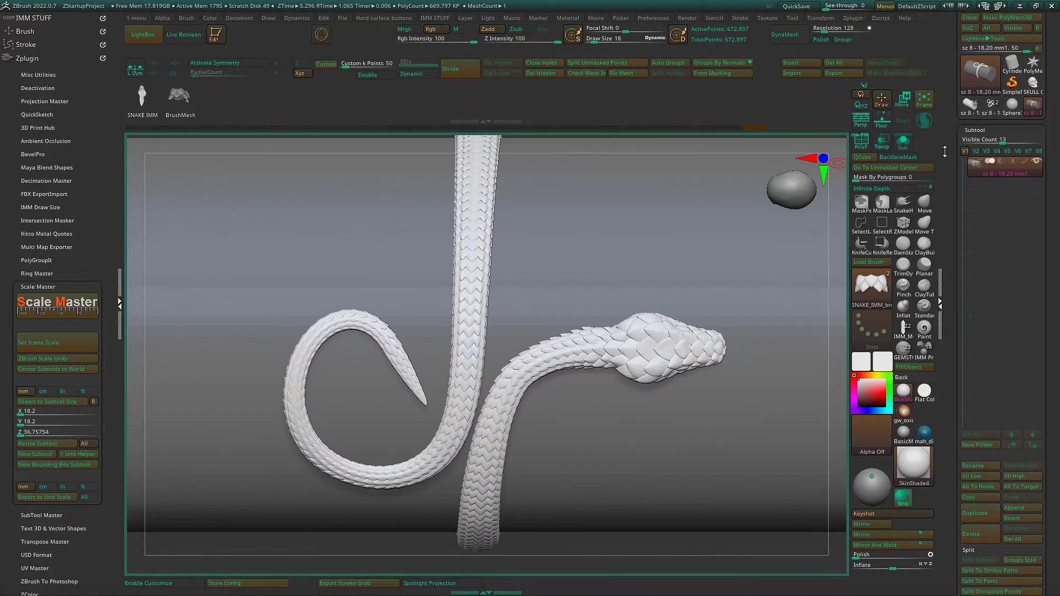
mouse_move(953, 421)
mouse_down()
mouse_move(954, 386)
mouse_move(955, 423)
mouse_up()
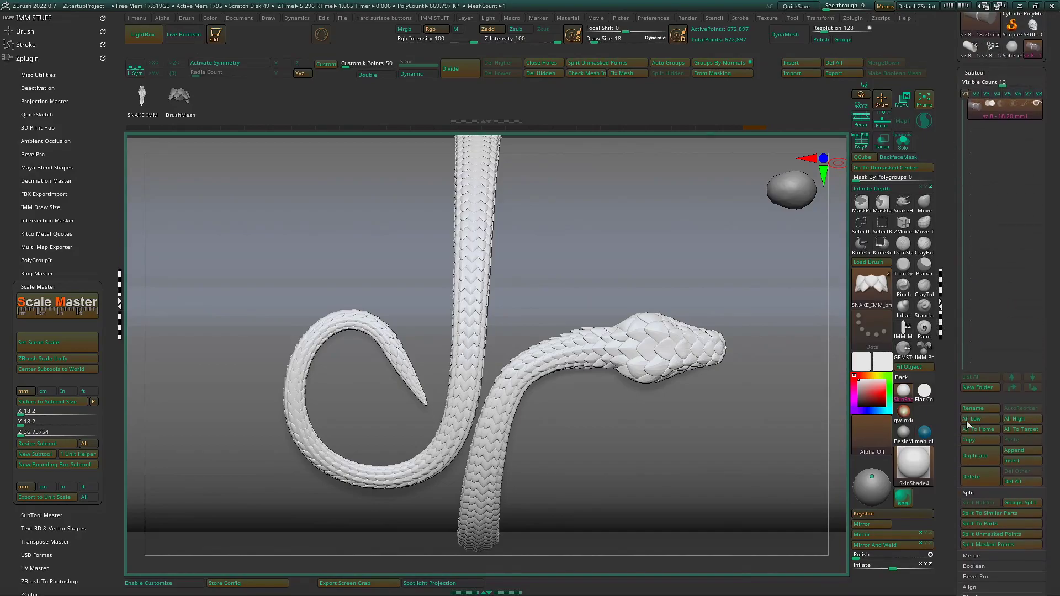
click(976, 70)
click(974, 70)
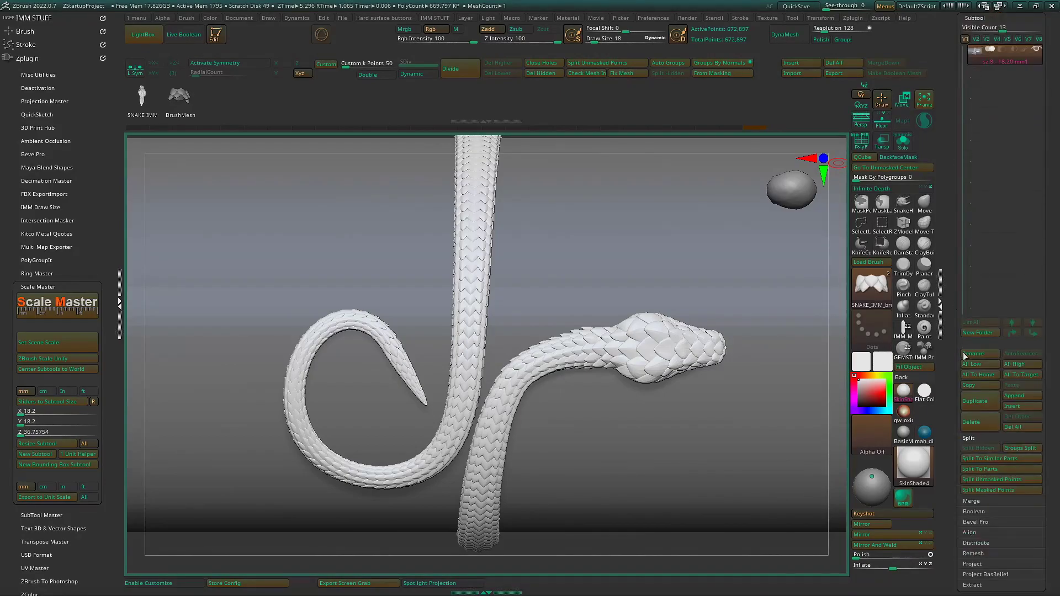
drag(955, 360, 937, 264)
scroll(937, 265, up, 5)
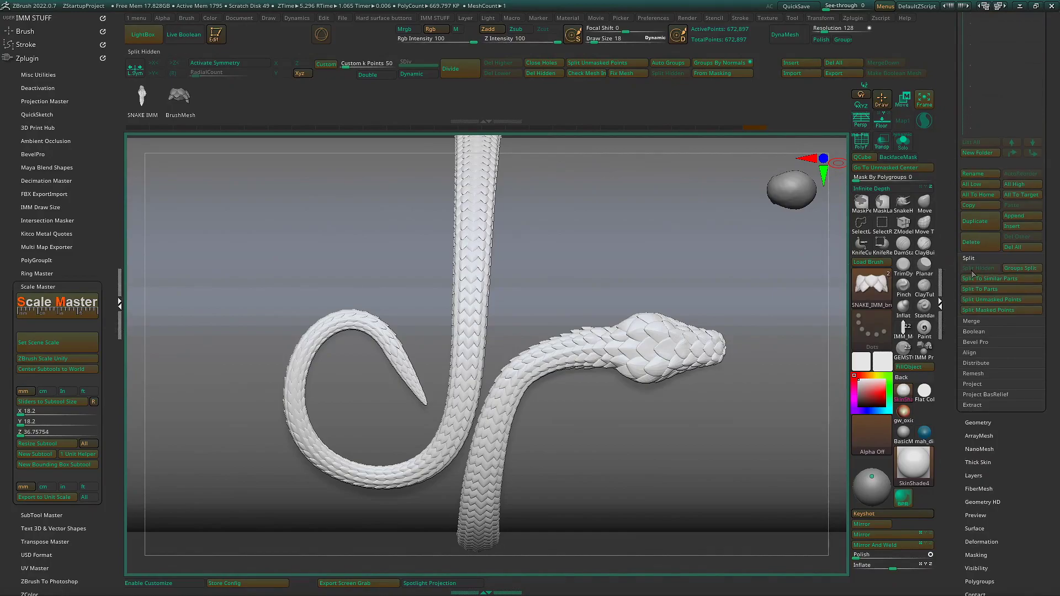
click(982, 300)
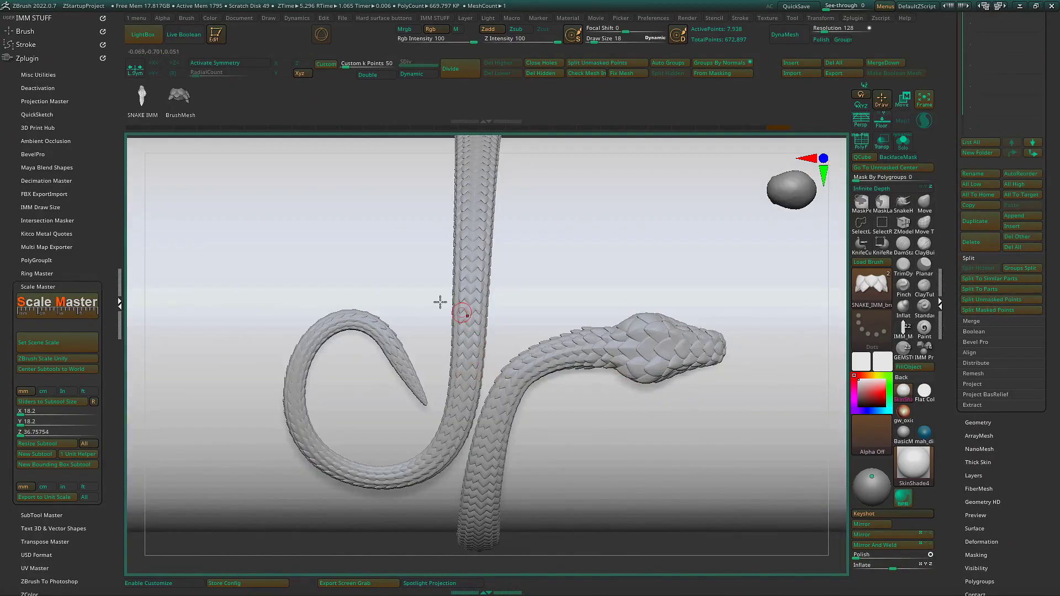
Hide the cylinder subtool and make the snake subtool active.
alt+right_drag(507, 327, 481, 299)
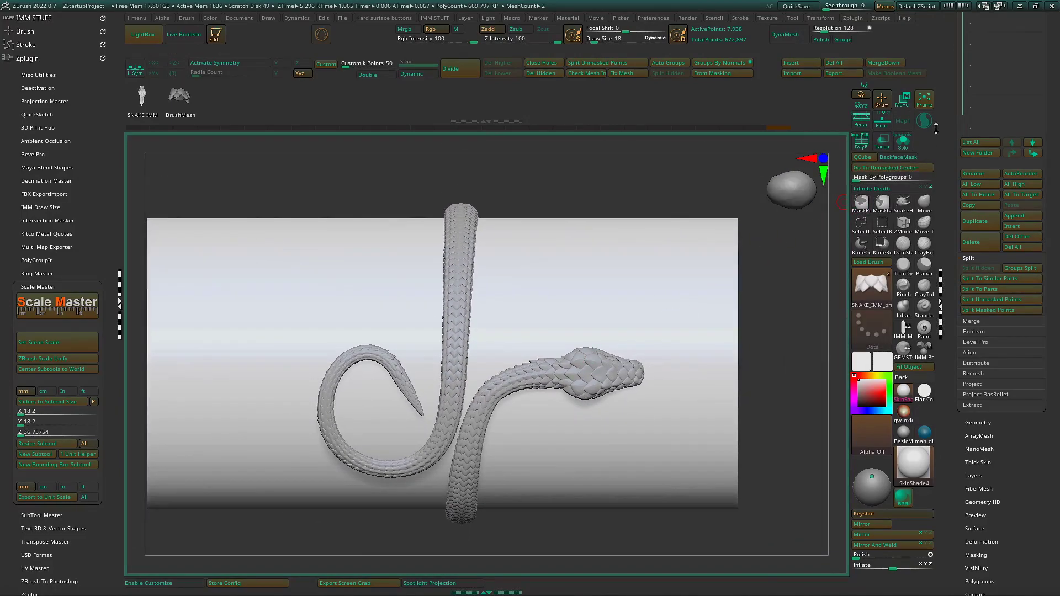
drag(945, 128, 951, 331)
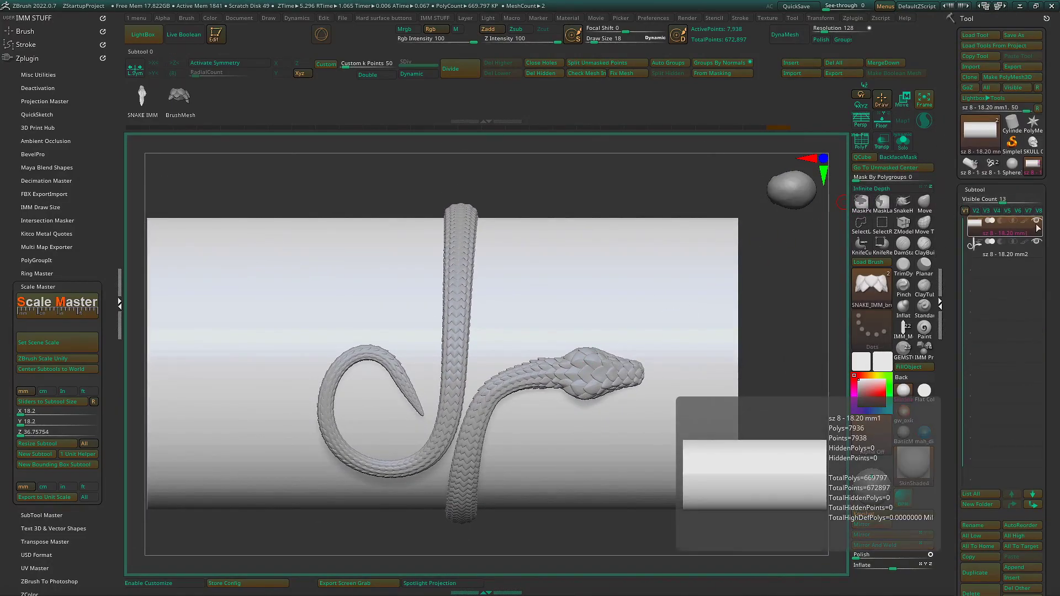
click(1008, 253)
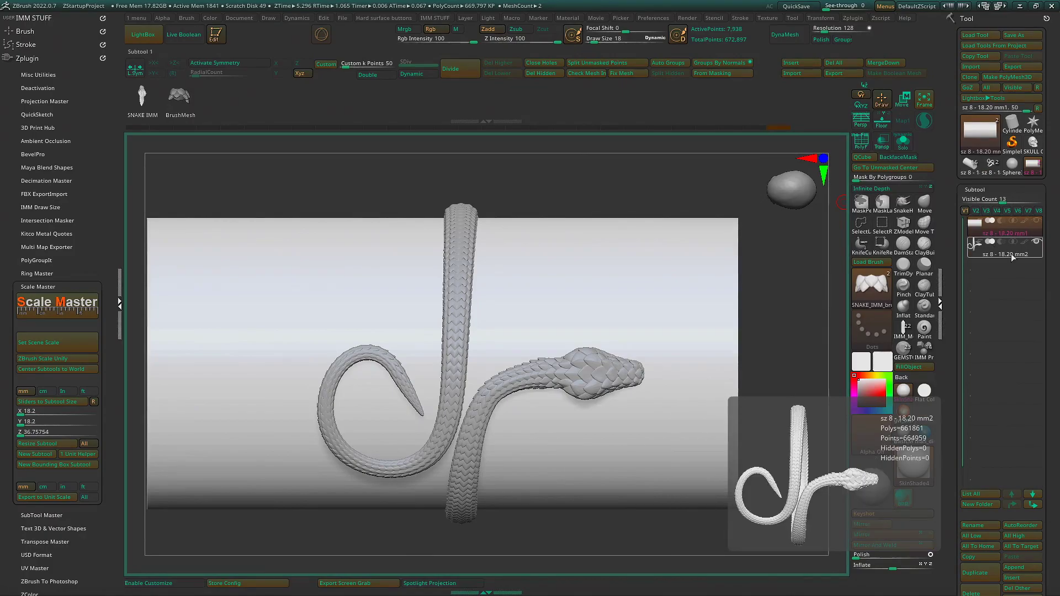
click(1012, 253)
alt+right_drag(590, 429, 622, 393)
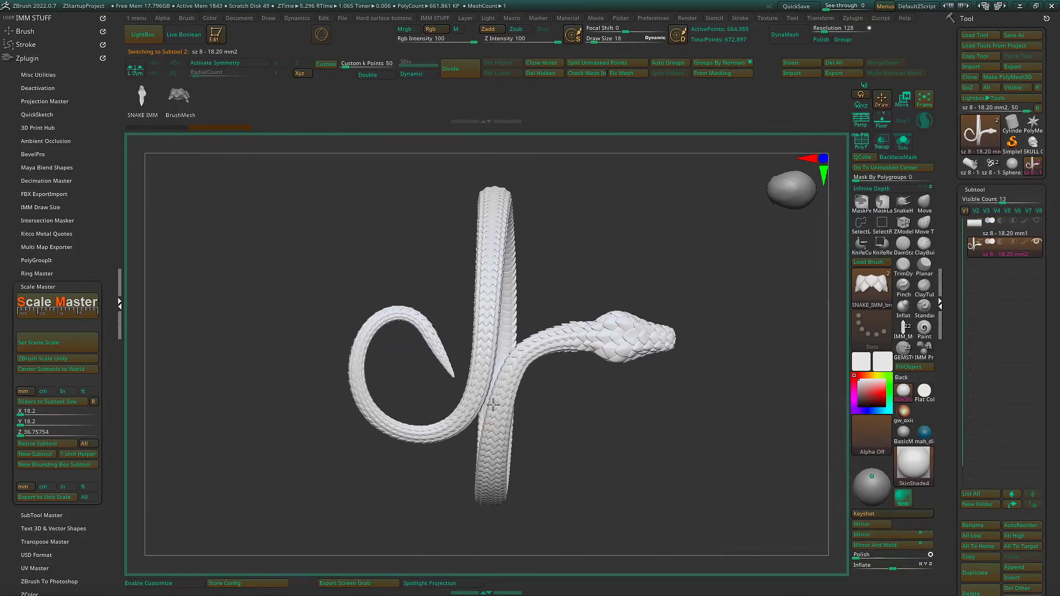
Bend the tail's tapered end into a smoother inward curve with the SnakeHook brush at draw size 76.
click(904, 204)
click(877, 231)
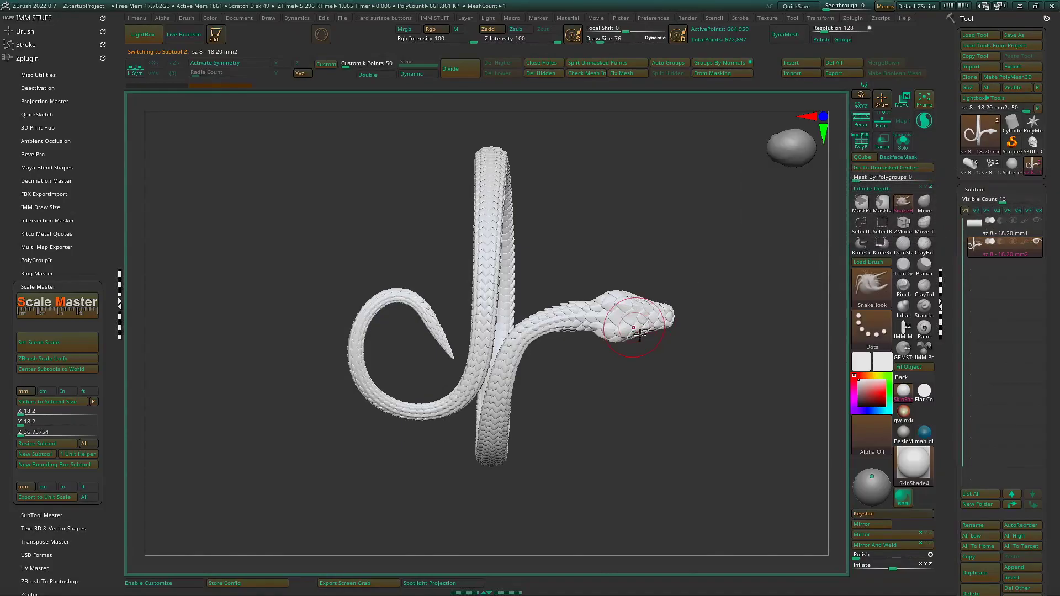
ctrl+right_drag(468, 311, 525, 329)
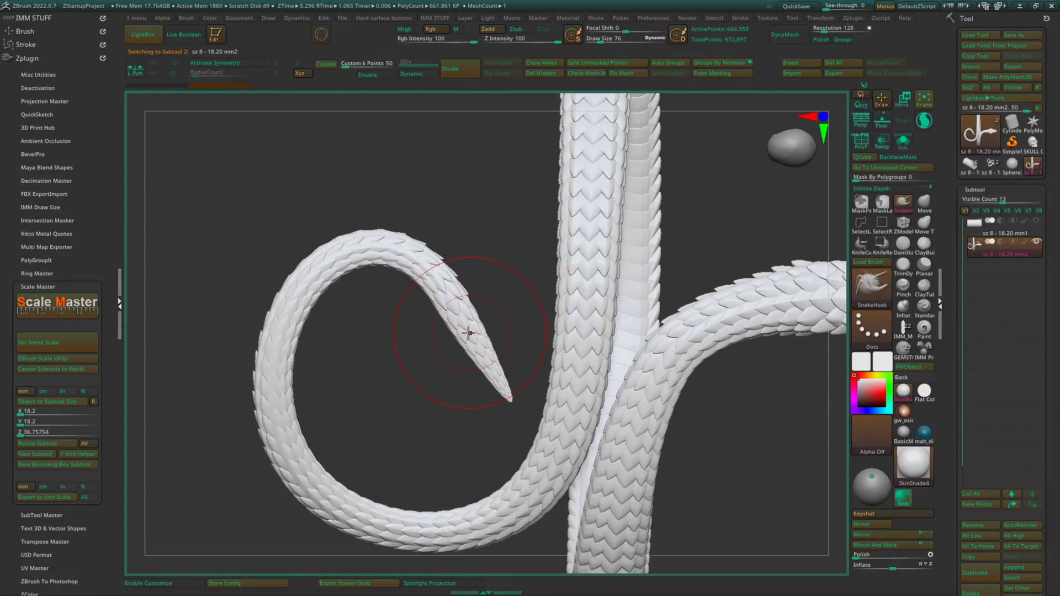
drag(463, 329, 470, 326)
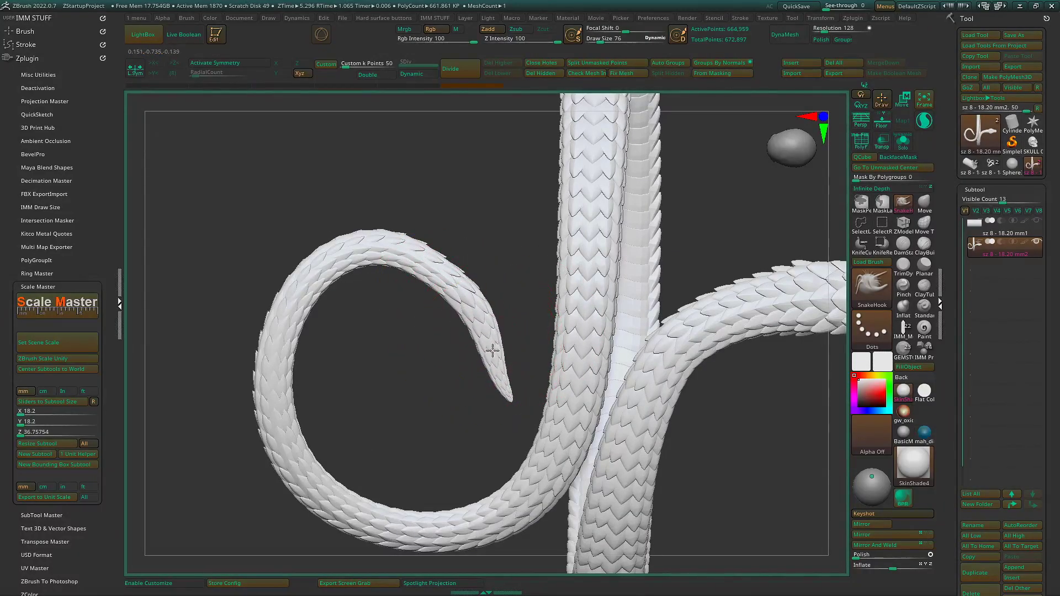
drag(510, 399, 501, 402)
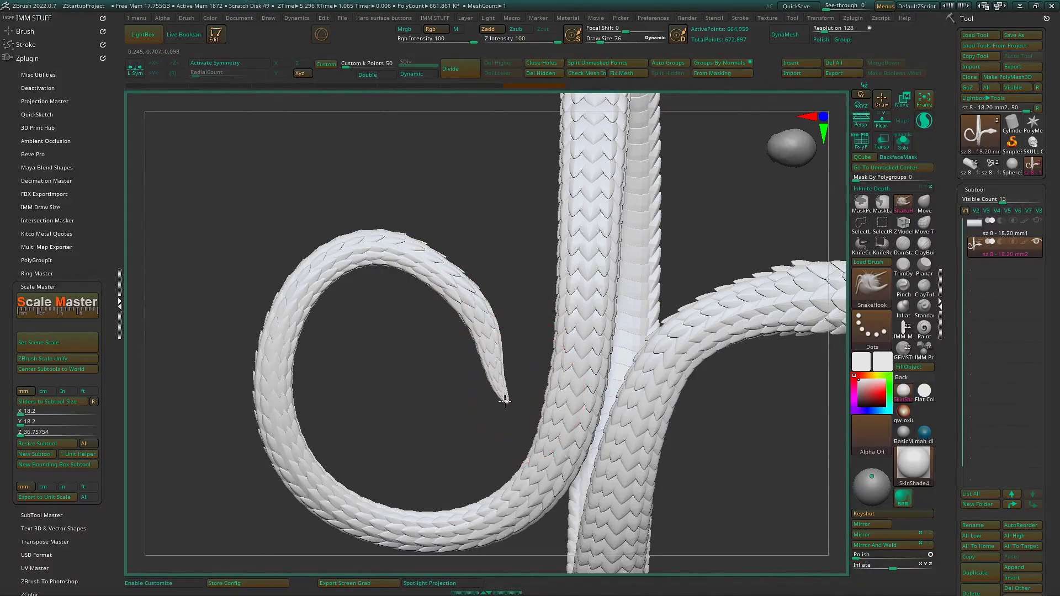
drag(423, 263, 426, 258)
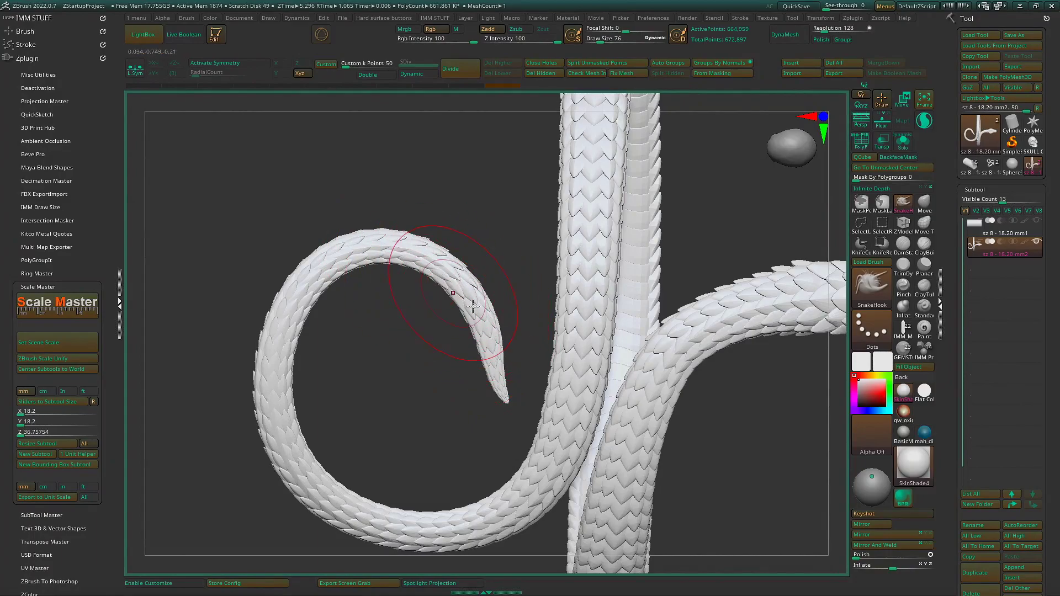
Even out the tail curl's bend with SnakeHook, working from the underside.
drag(432, 403, 501, 279)
mouse_move(500, 280)
right_down()
mouse_move(577, 284)
mouse_move(502, 339)
right_up()
right_drag(614, 349, 608, 372)
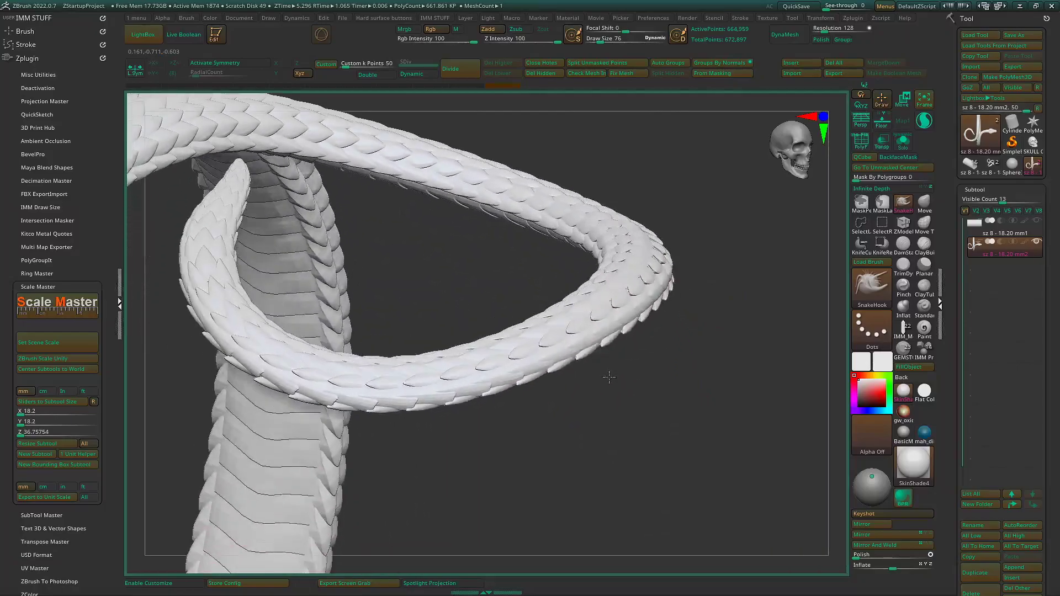
right_drag(423, 356, 425, 381)
mouse_move(424, 381)
mouse_down()
mouse_move(456, 346)
mouse_move(504, 350)
mouse_move(428, 374)
mouse_up()
alt+right_drag(445, 408, 528, 407)
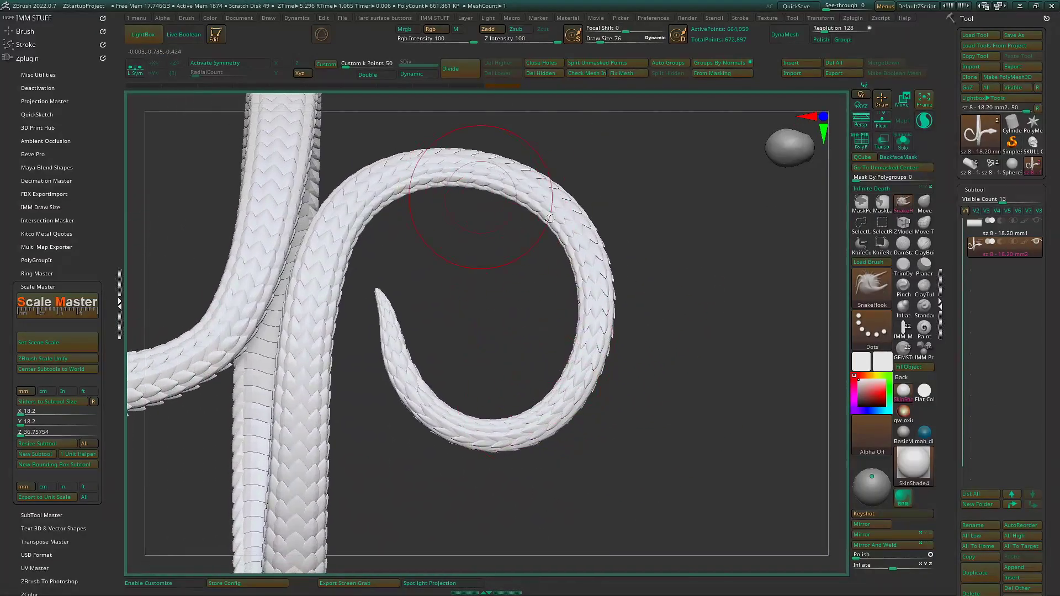
Thicken the thin end of the tail curl with the Inflate brush at Z Intensity 5.
click(904, 310)
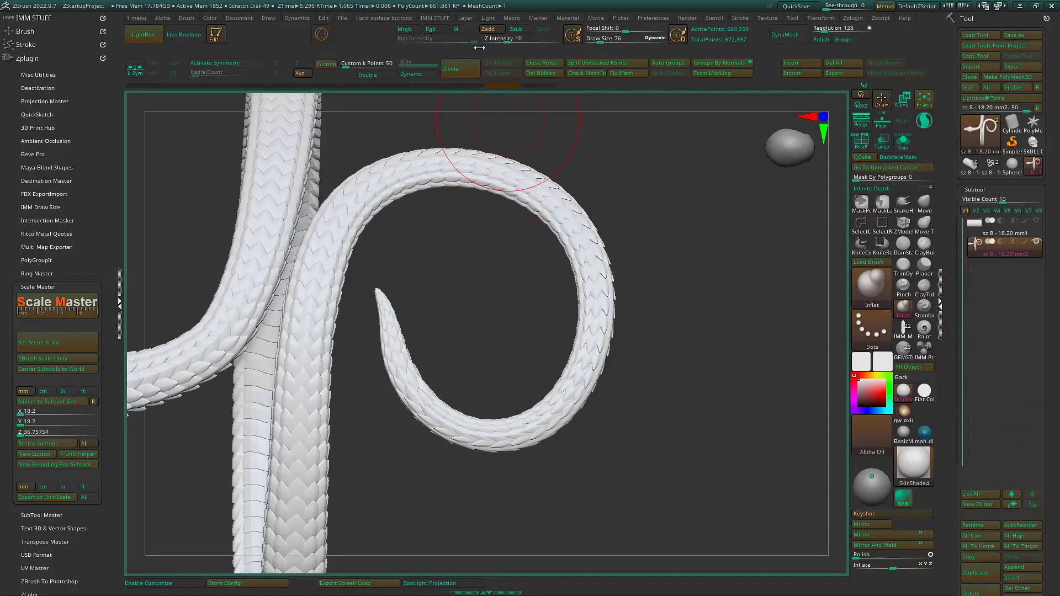
drag(507, 41, 500, 44)
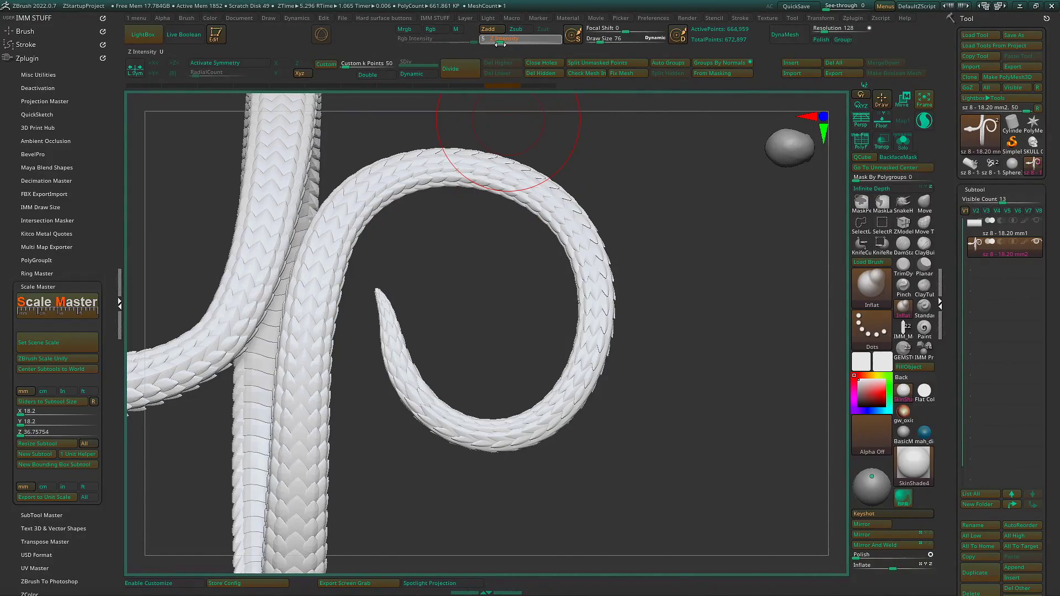
mouse_move(597, 290)
mouse_down()
mouse_move(596, 338)
mouse_move(544, 416)
mouse_move(445, 422)
mouse_move(409, 384)
mouse_move(394, 344)
mouse_up()
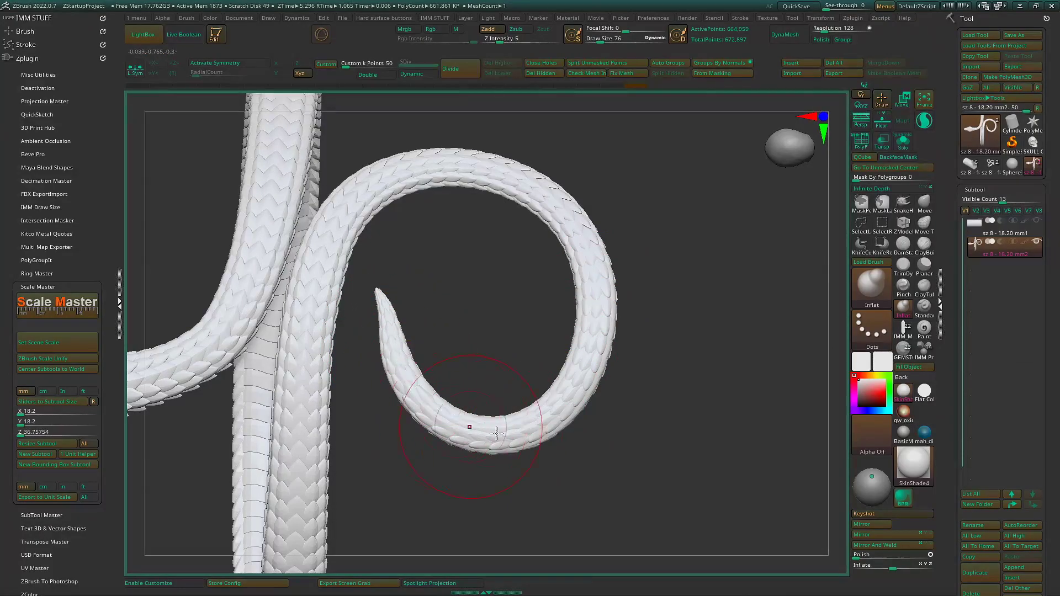
mouse_move(591, 369)
mouse_down()
mouse_move(595, 272)
mouse_move(578, 232)
mouse_move(576, 276)
mouse_up()
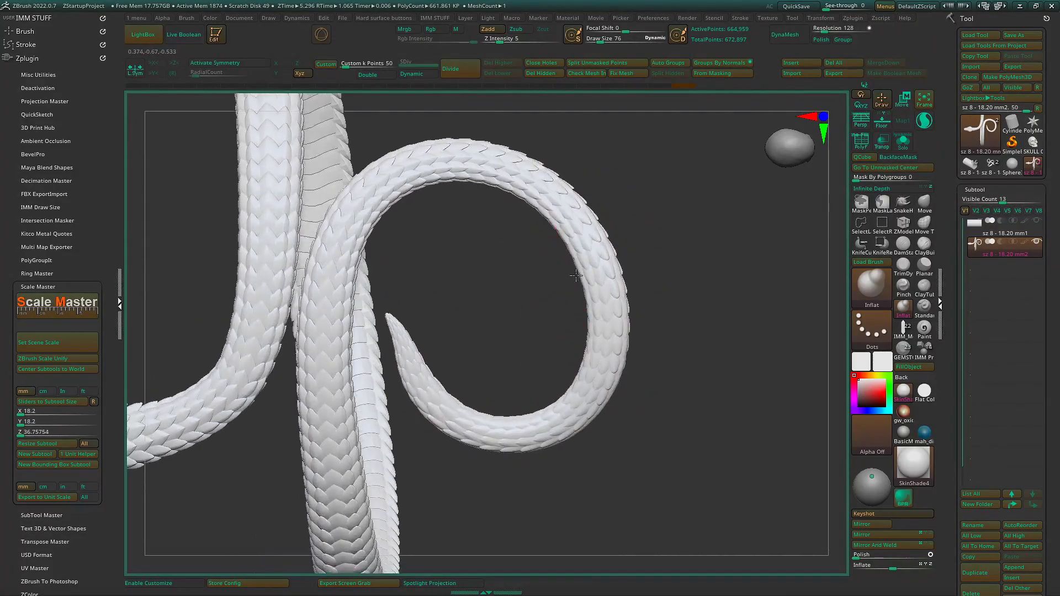
mouse_move(567, 454)
mouse_down()
mouse_move(568, 253)
mouse_move(575, 284)
mouse_move(558, 283)
mouse_move(586, 292)
mouse_move(554, 304)
mouse_up()
ctrl+right_drag(554, 305, 555, 278)
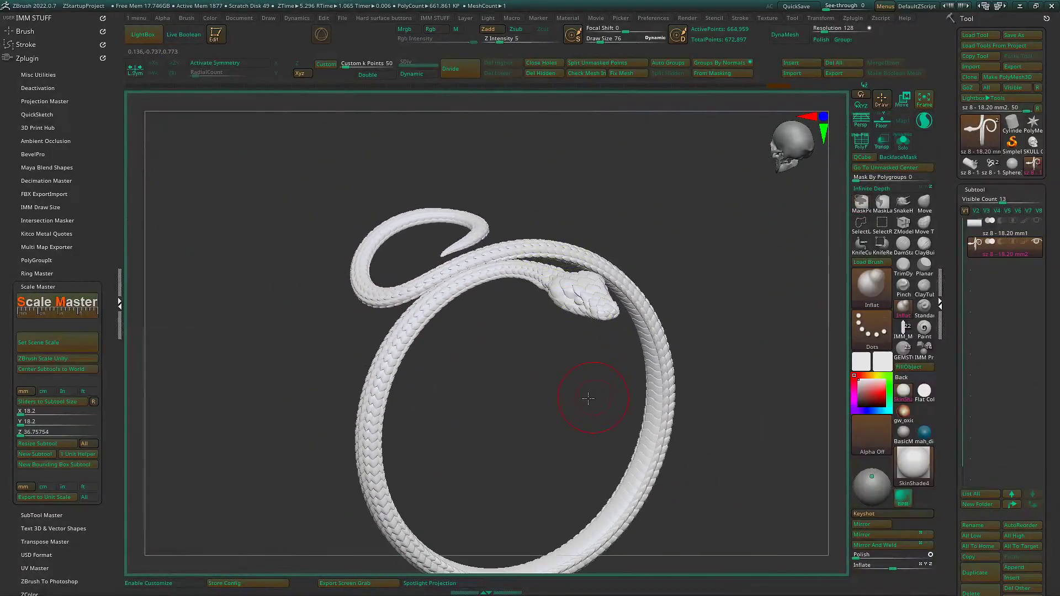
Examine the head's and neck's mesh and polygroups with the wireframe display, and inspect the whole snake ring.
right_drag(591, 398, 525, 309)
ctrl+right_drag(501, 183, 520, 221)
drag(519, 219, 651, 369)
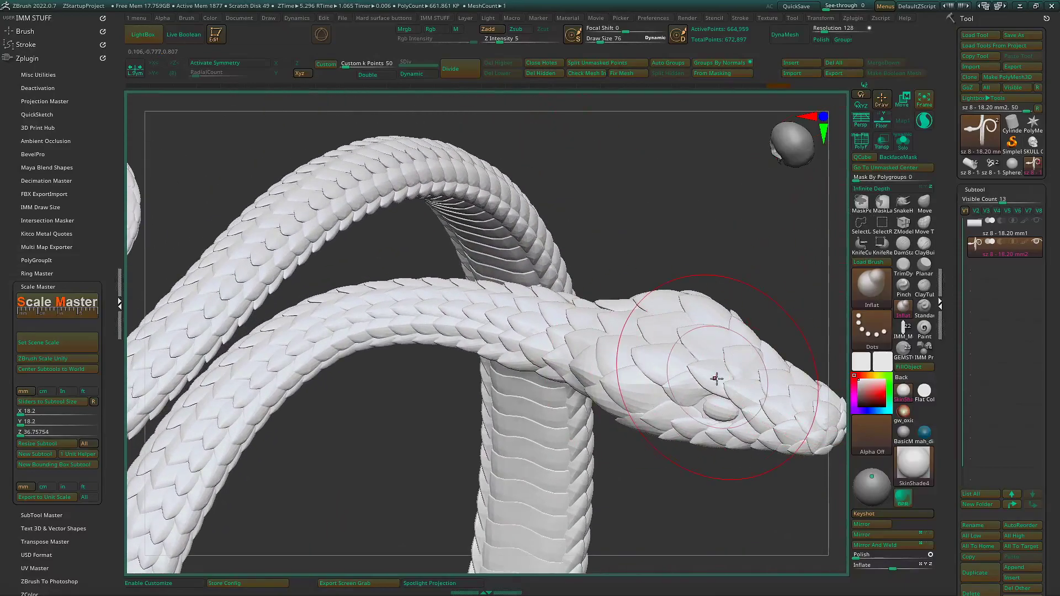
click(862, 145)
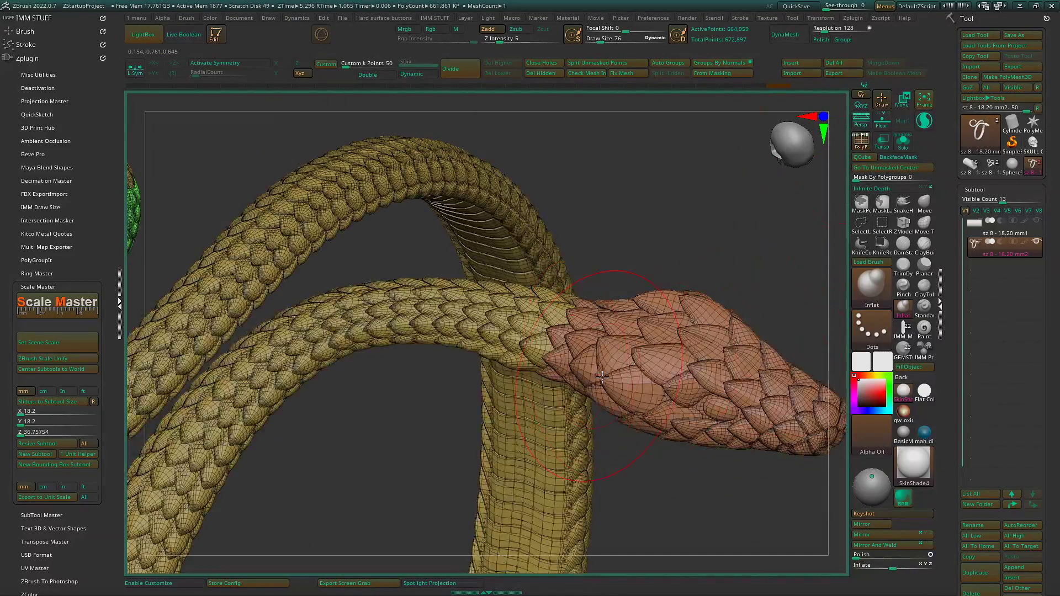
ctrl+right_drag(596, 332, 621, 318)
mouse_move(538, 282)
right_down()
mouse_move(516, 315)
mouse_move(529, 291)
right_up()
click(855, 146)
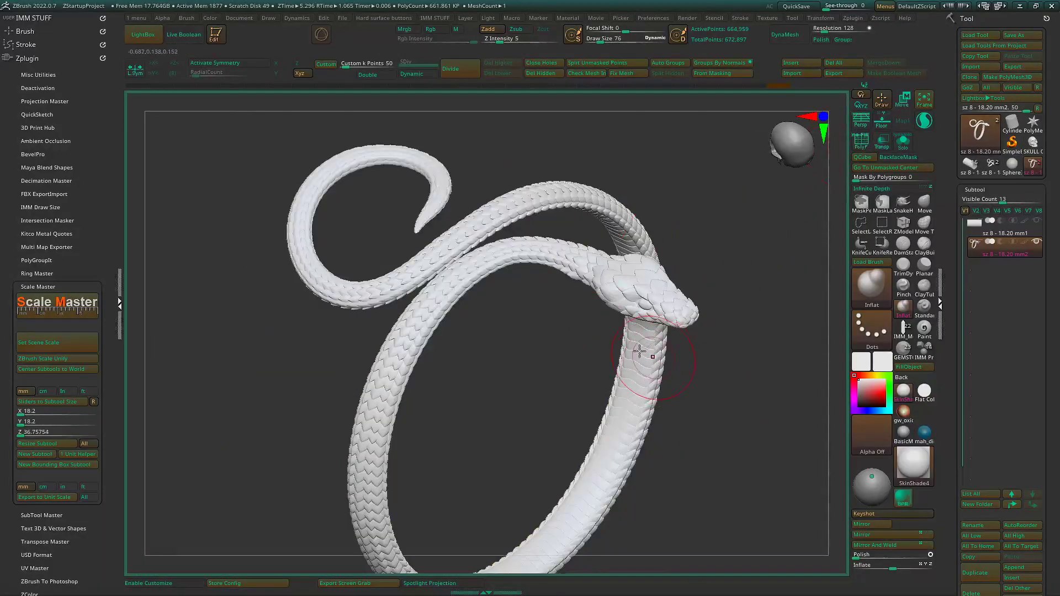
mouse_move(639, 352)
right_down()
mouse_move(575, 307)
mouse_move(552, 389)
right_up()
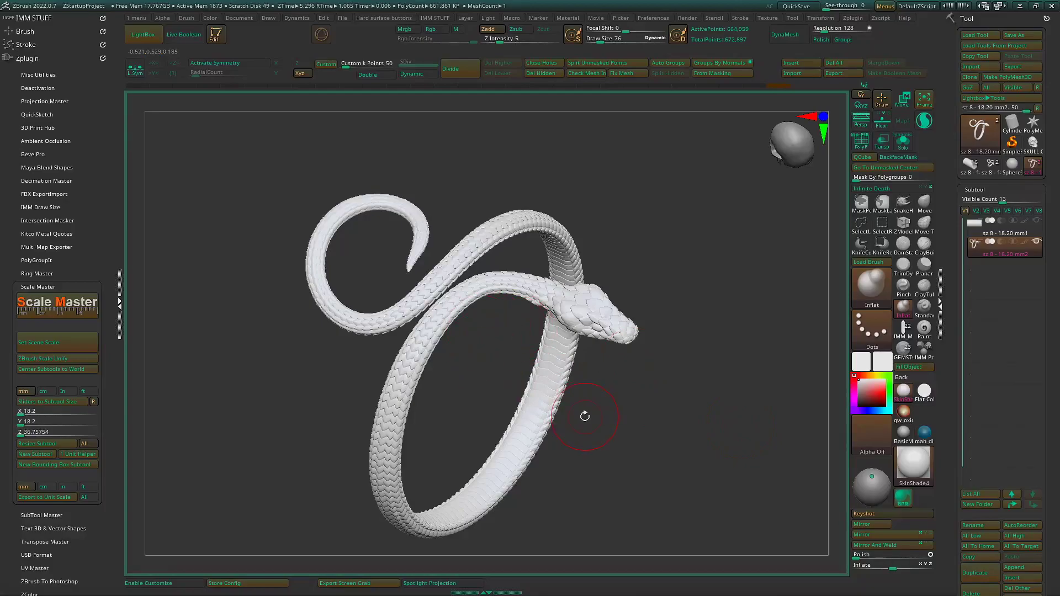
drag(623, 361, 623, 365)
drag(713, 344, 608, 375)
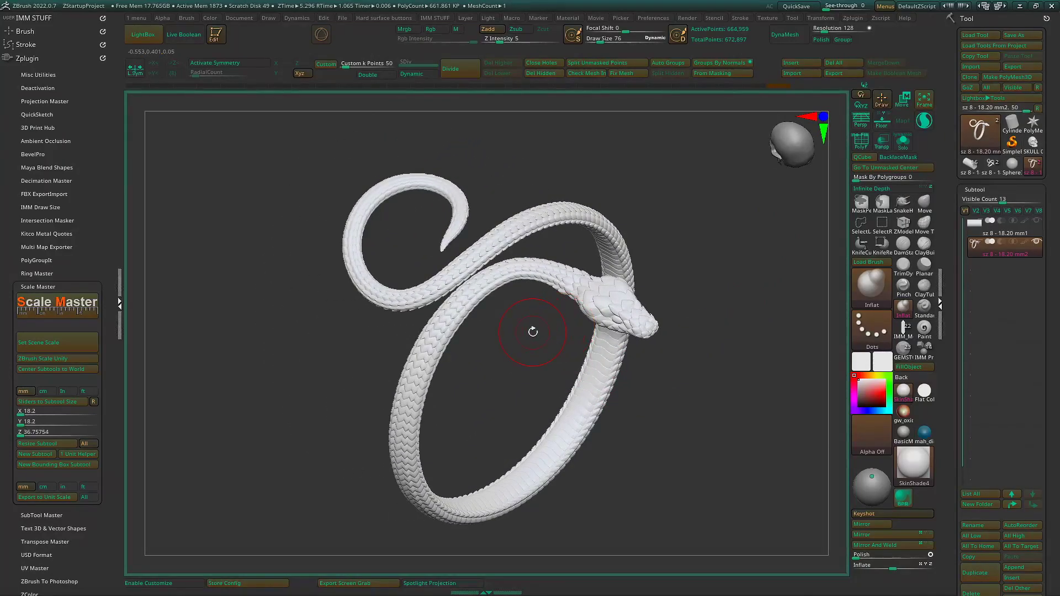